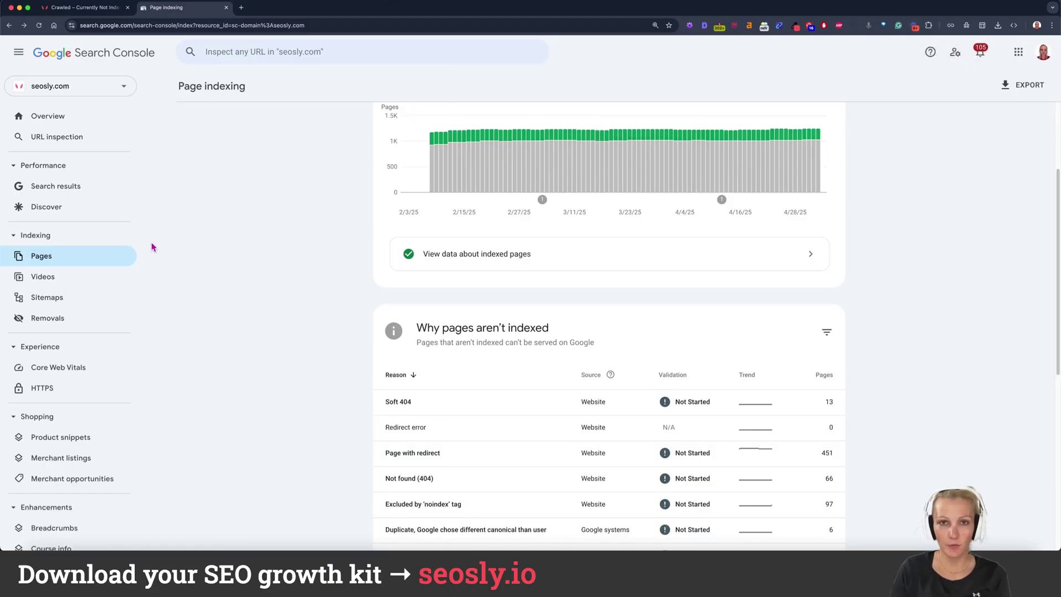
scroll(436, 272, "up", 2)
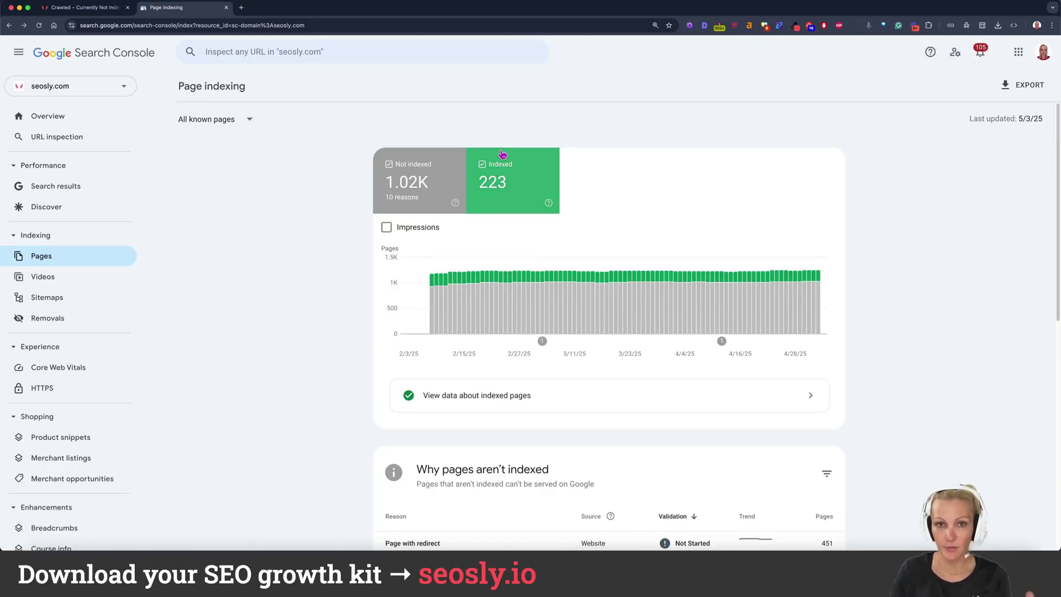
scroll(473, 171, "down", 5)
scroll(478, 280, "up", 4)
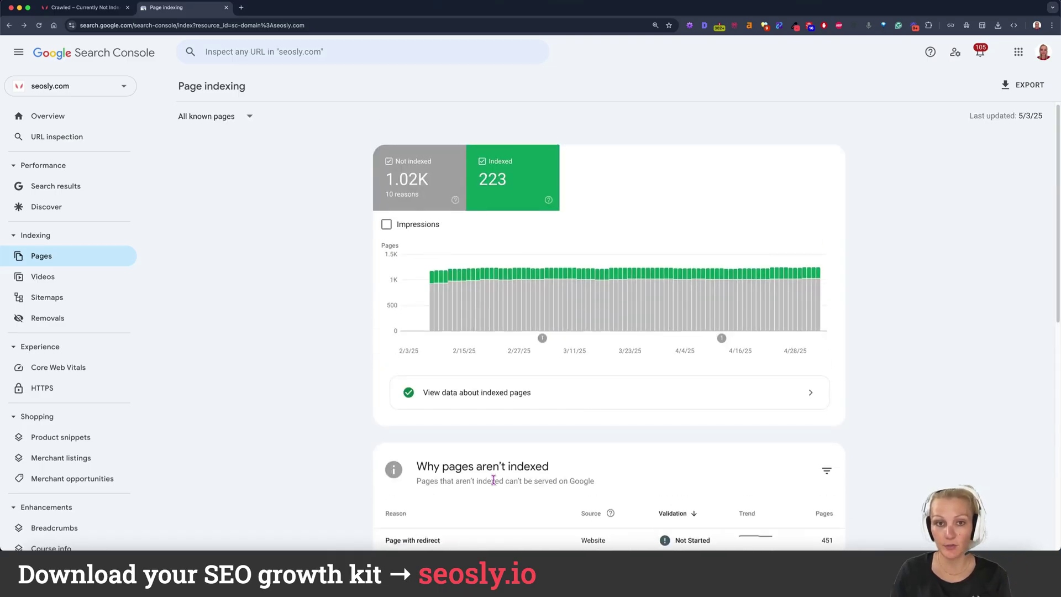
scroll(490, 467, "down", 3)
scroll(438, 248, "down", 1)
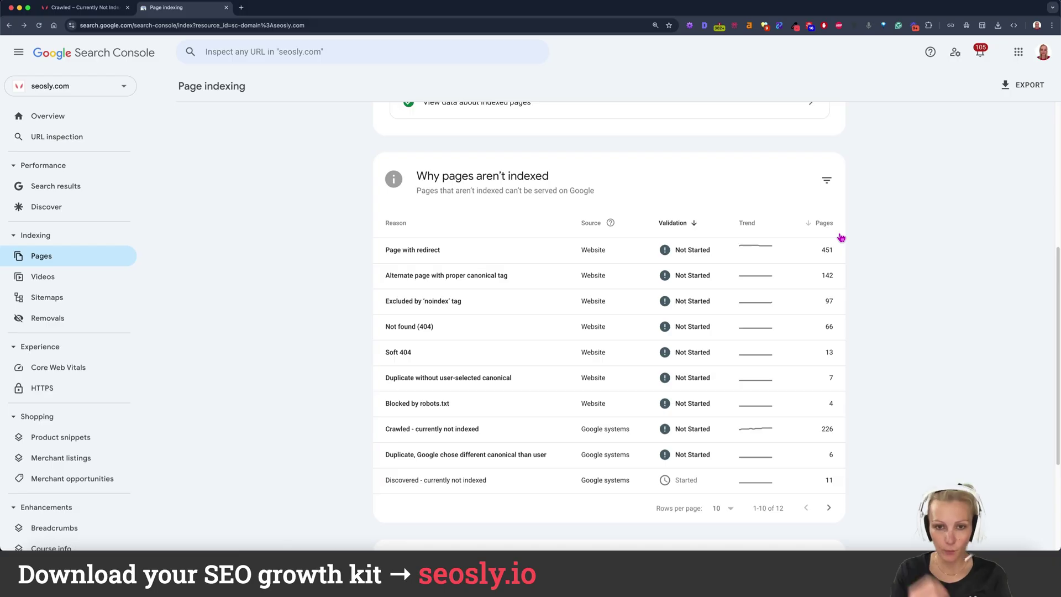
Show 250 rows per page so all twelve not-indexed reasons appear together.
left_click(723, 511)
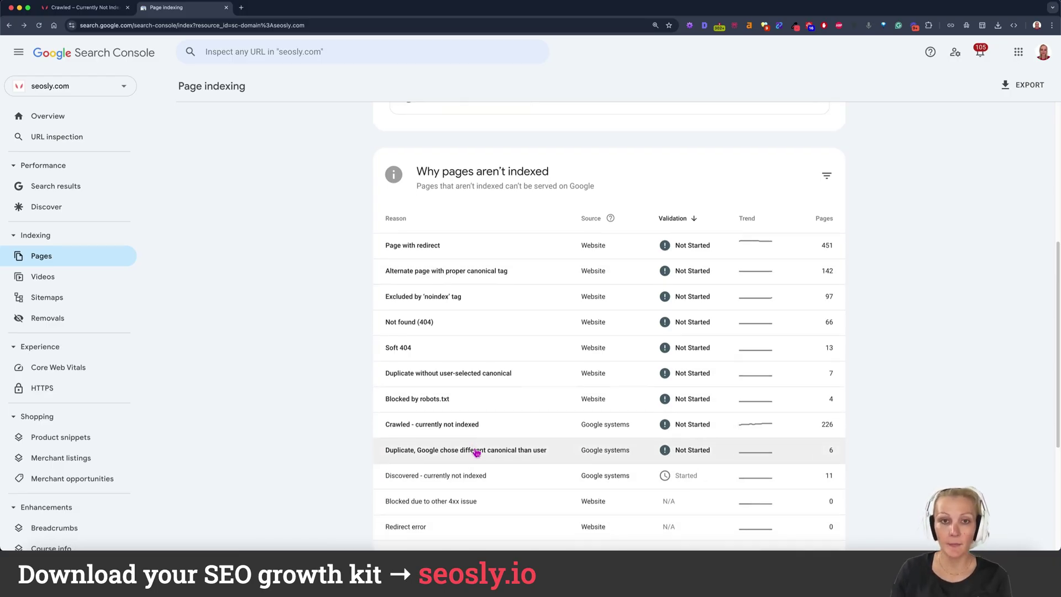
scroll(663, 331, "down", 1)
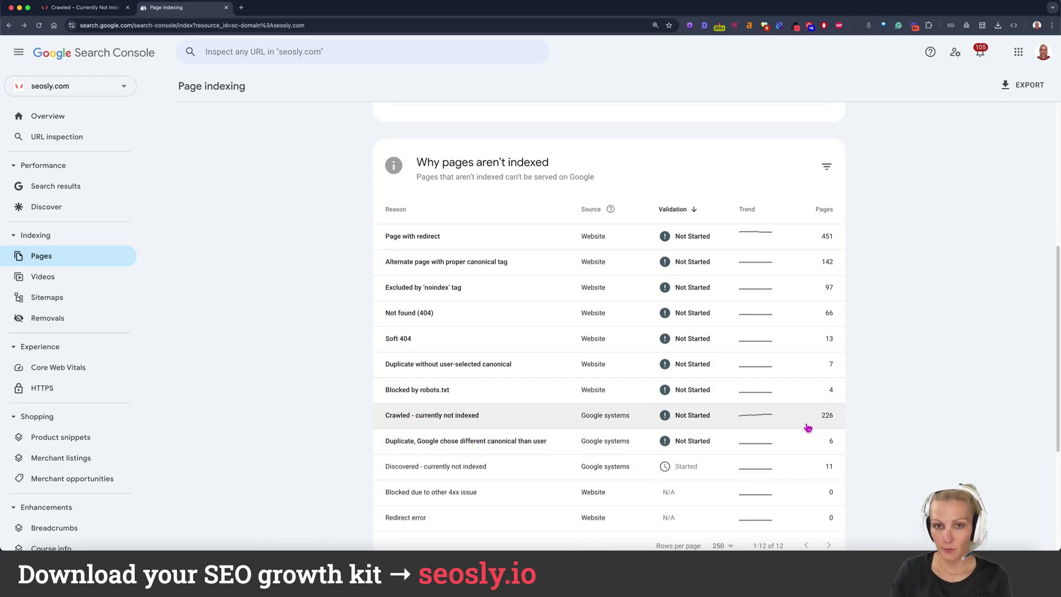
scroll(585, 440, "down", 2)
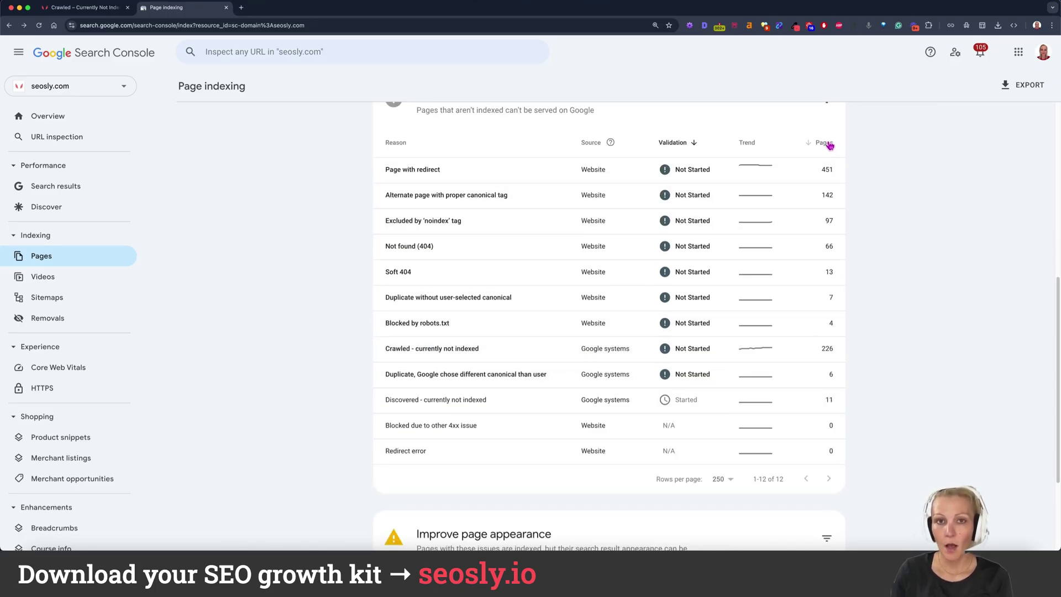
scroll(533, 480, "up", 2)
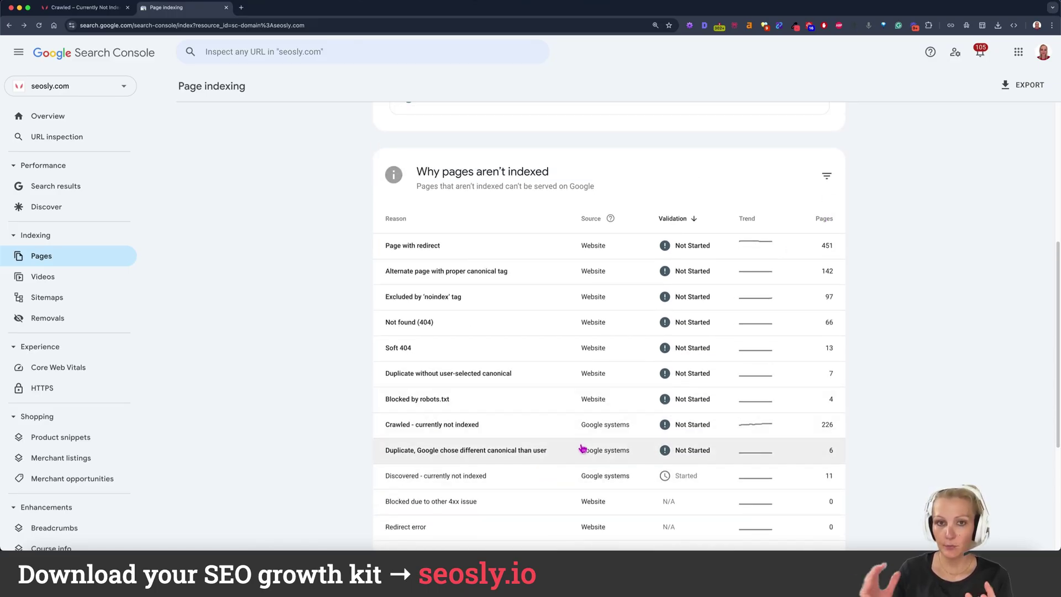
Open the 'Crawled - currently not indexed' reason to see its chart and 226 example URLs.
left_click(531, 425)
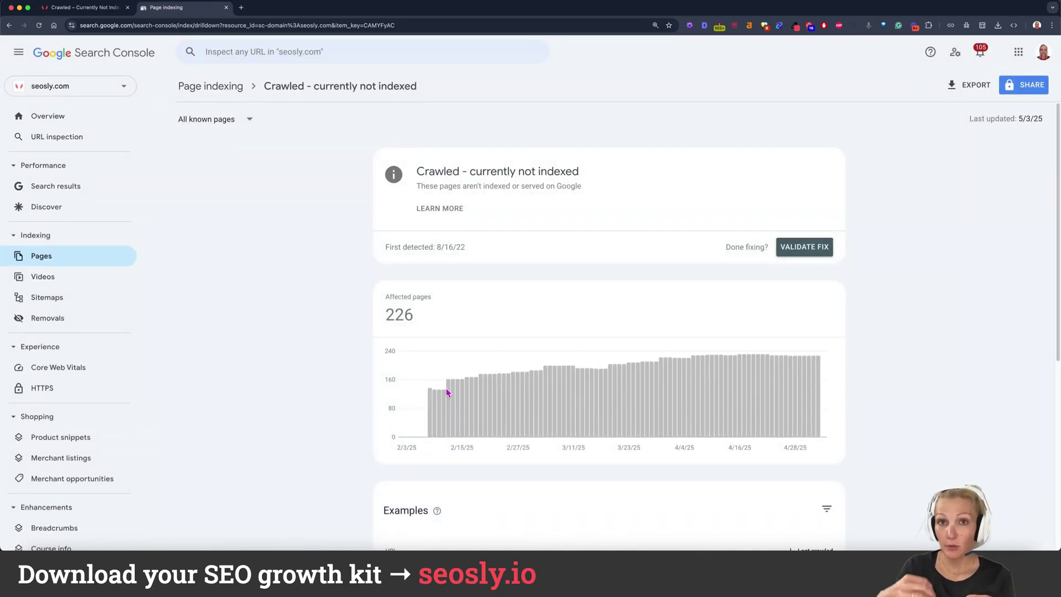
scroll(447, 392, "down", 3)
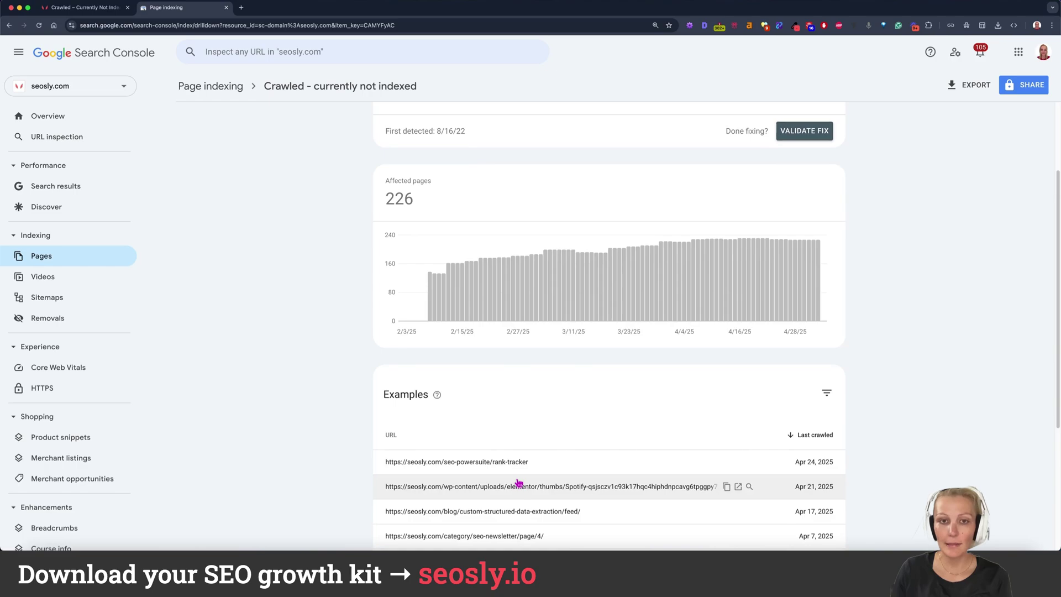
scroll(517, 483, "up", 3)
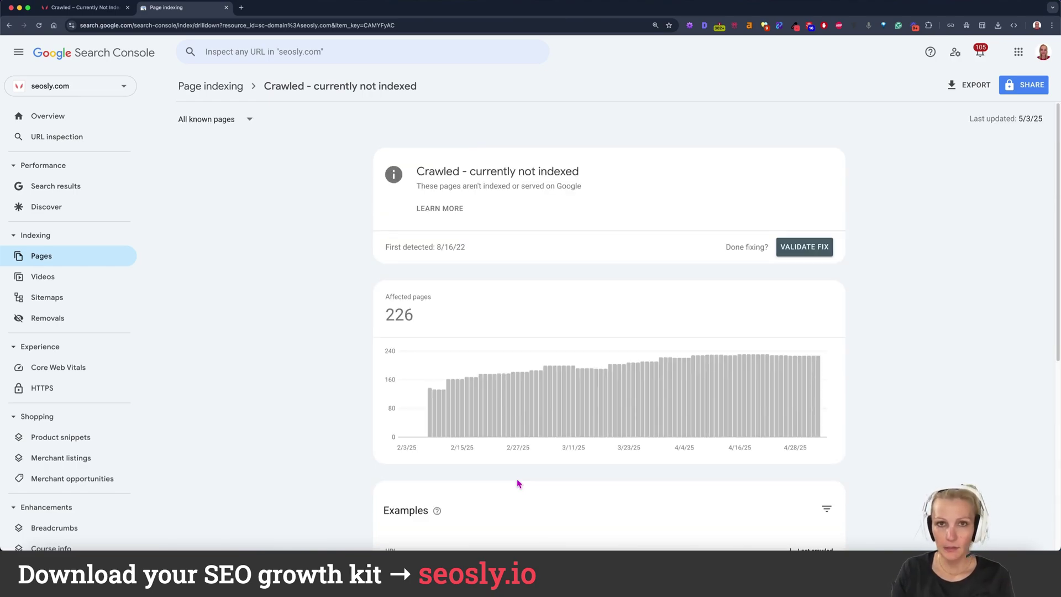
scroll(627, 293, "down", 4)
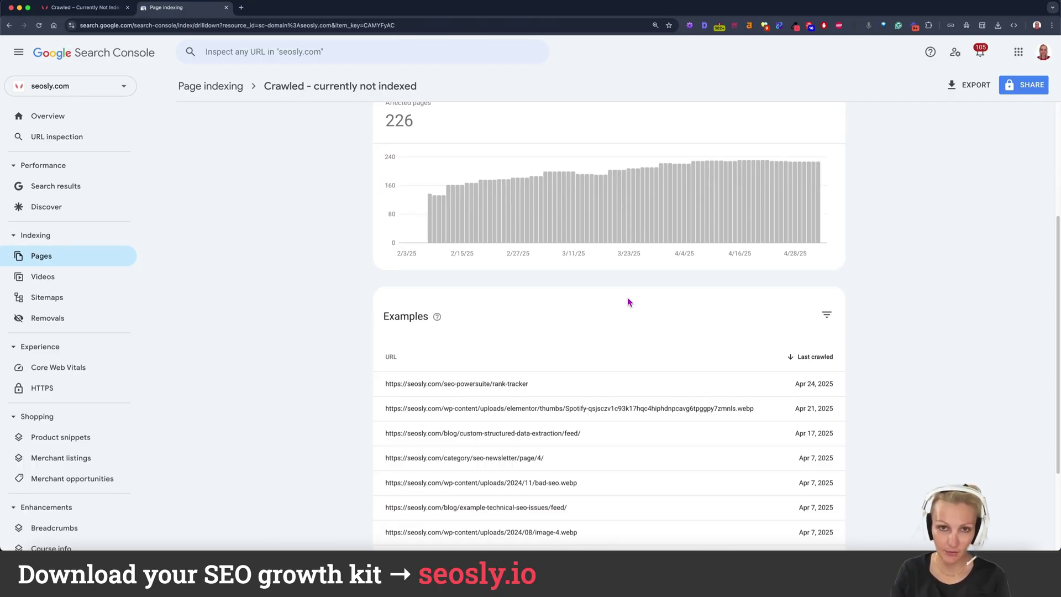
scroll(628, 302, "up", 3)
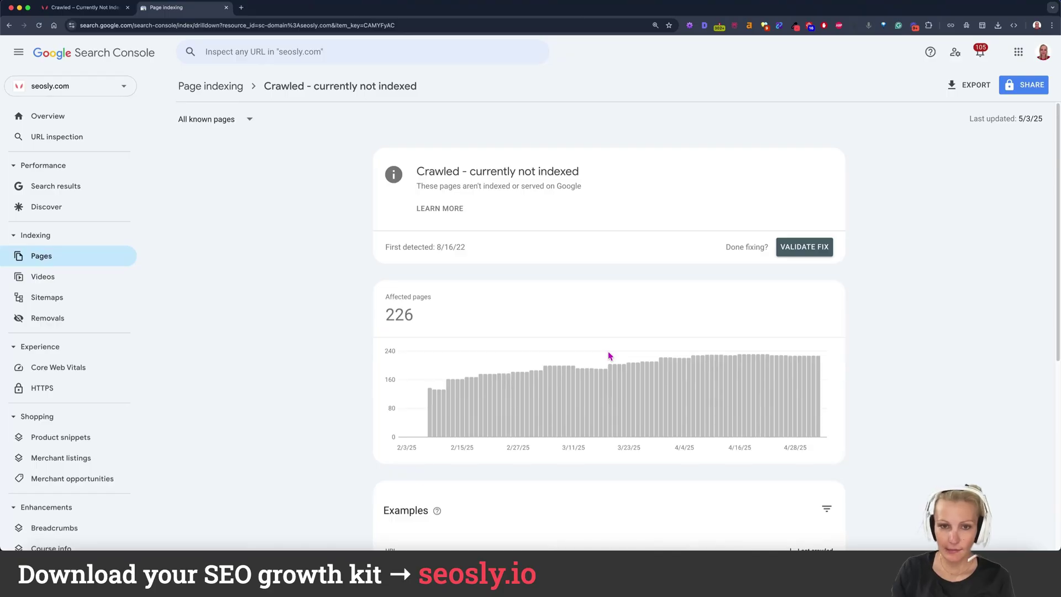
scroll(728, 379, "down", 1)
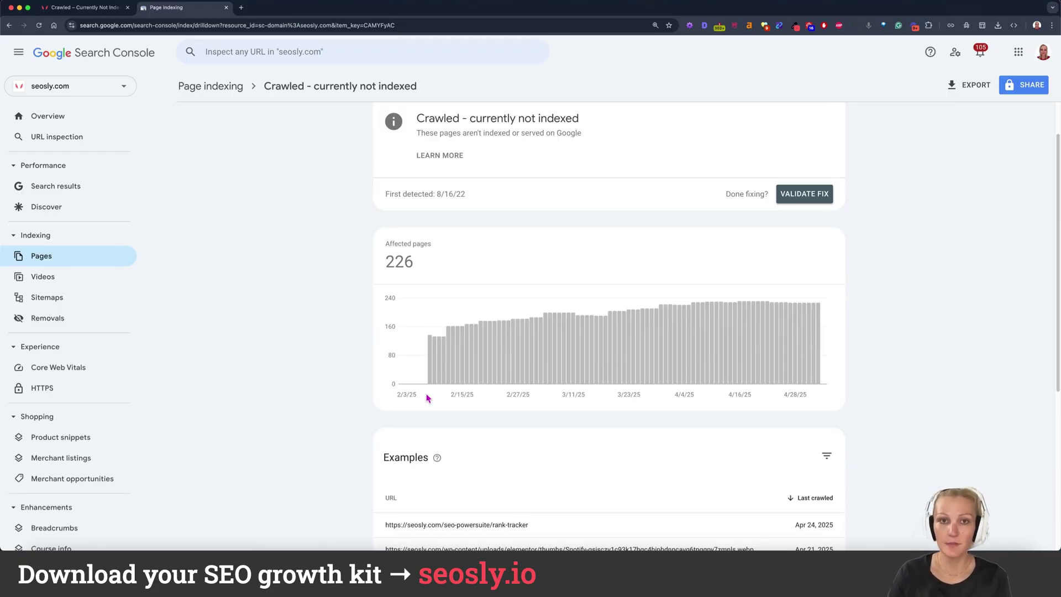
scroll(644, 278, "down", 2)
scroll(640, 282, "up", 1)
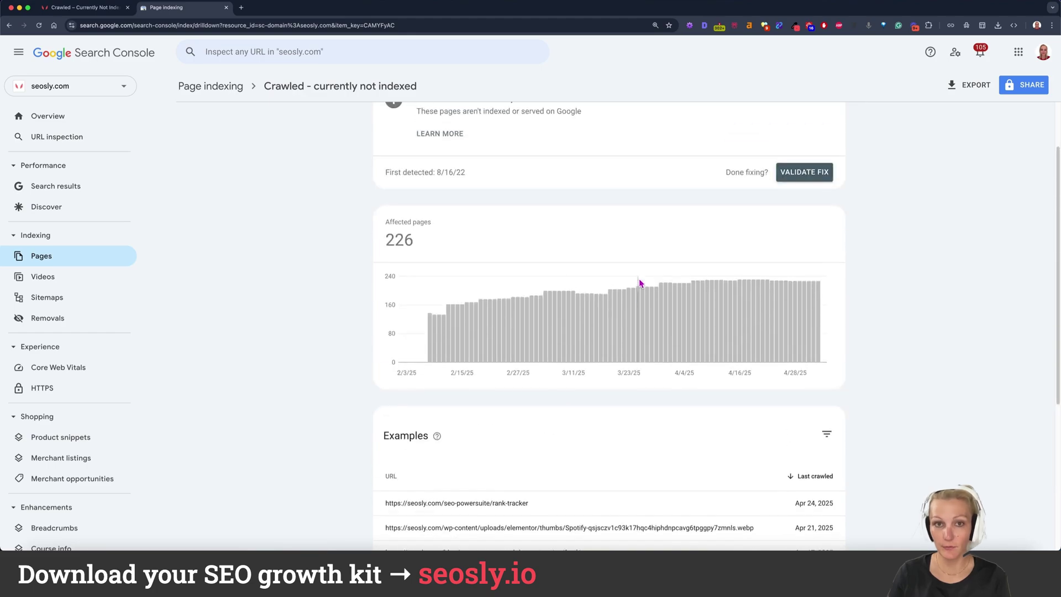
scroll(539, 260, "down", 1)
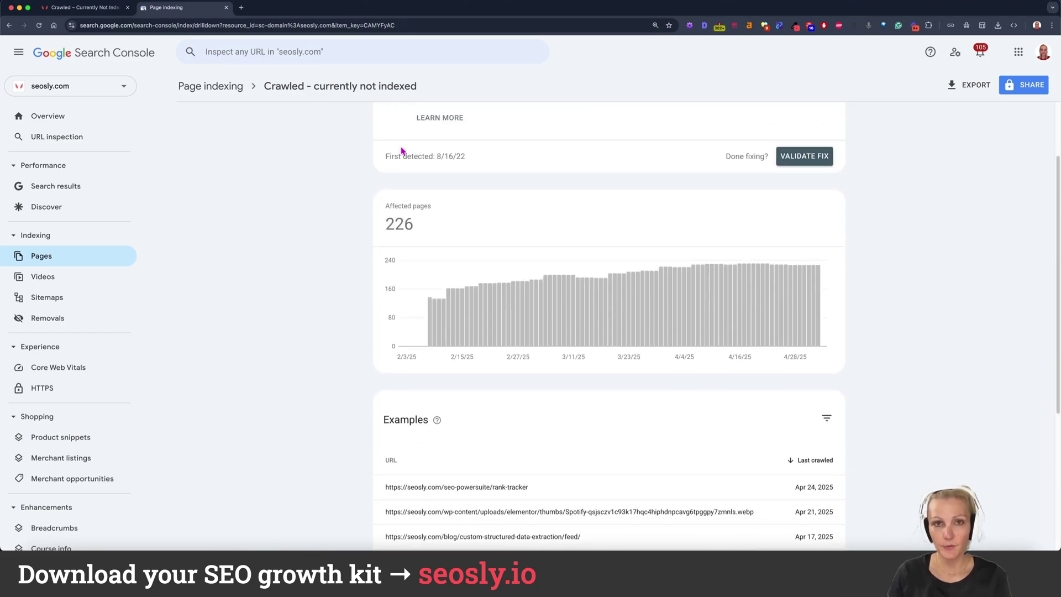
scroll(652, 332, "down", 2)
scroll(603, 466, "down", 3)
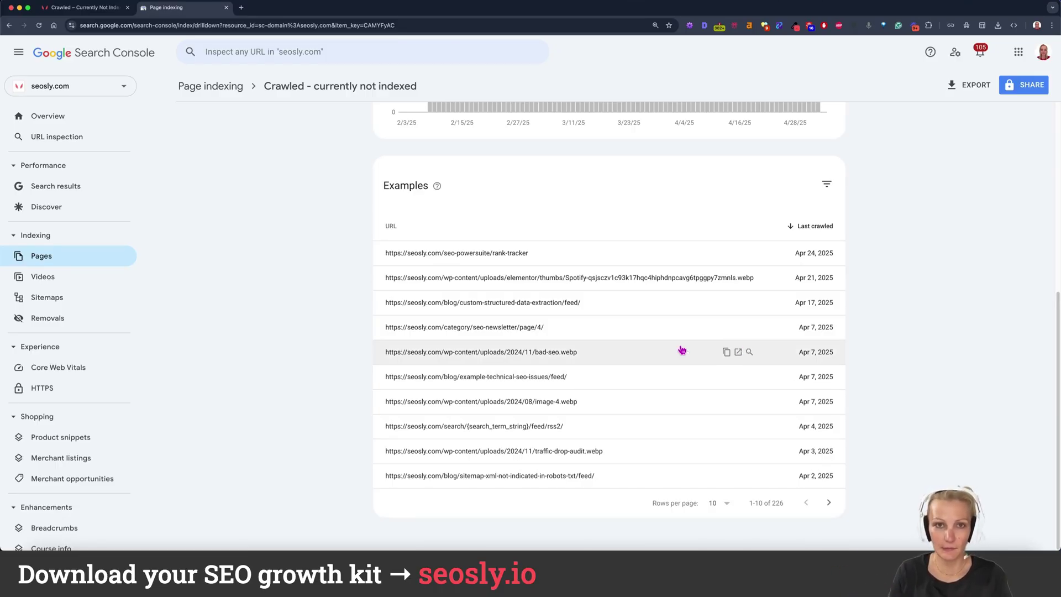
scroll(739, 367, "up", 5)
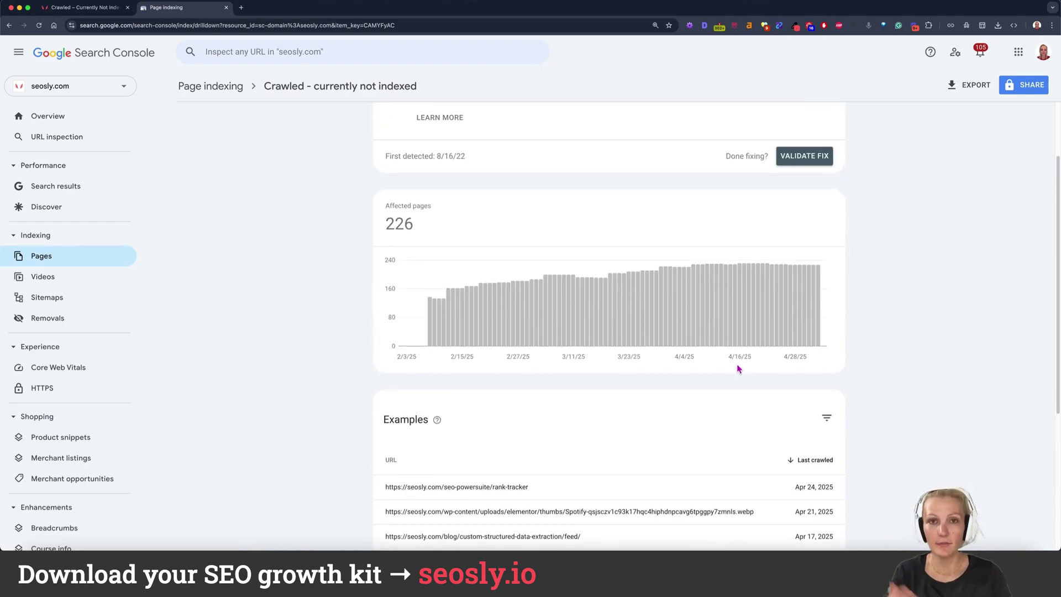
scroll(526, 396, "down", 3)
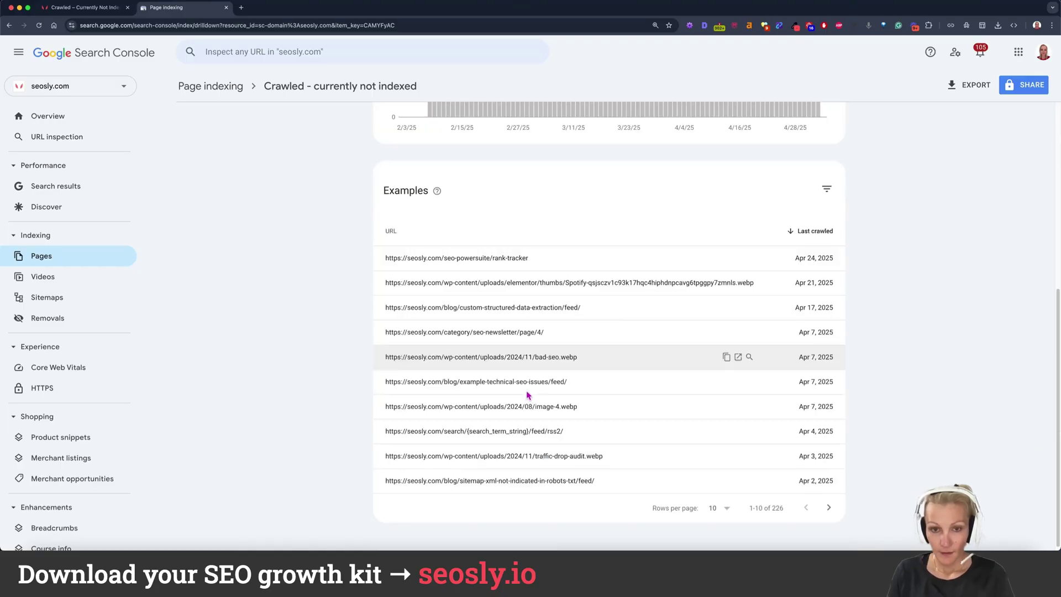
scroll(644, 414, "up", 4)
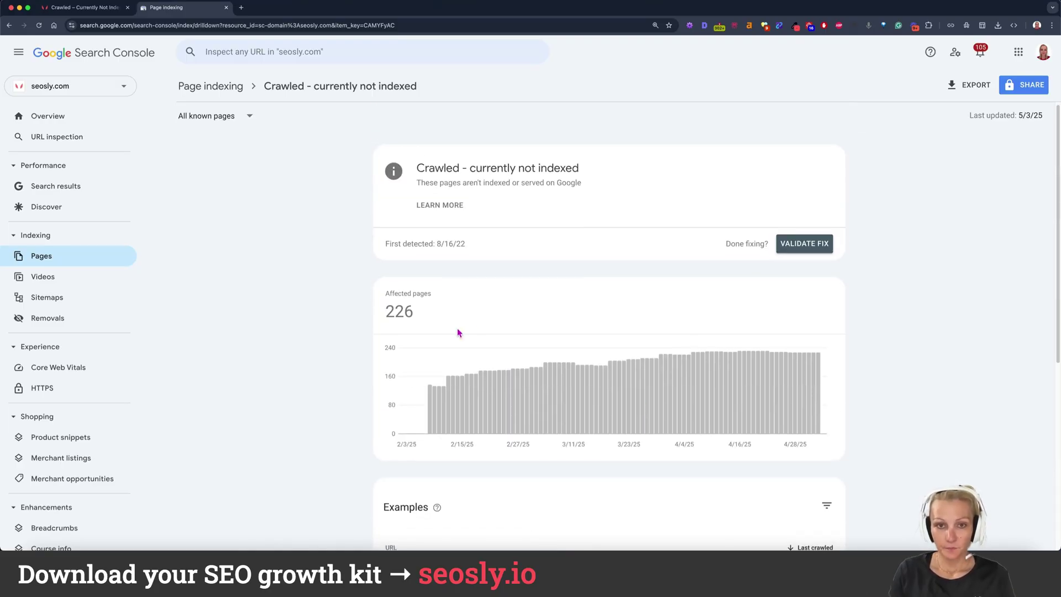
scroll(458, 331, "down", 2)
scroll(497, 323, "up", 1)
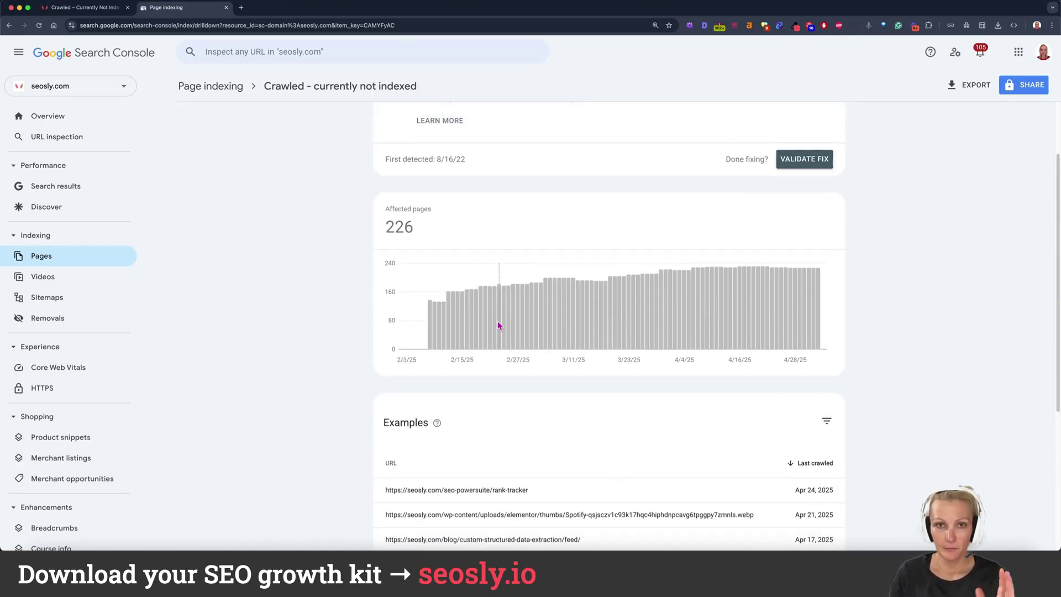
scroll(497, 324, "down", 3)
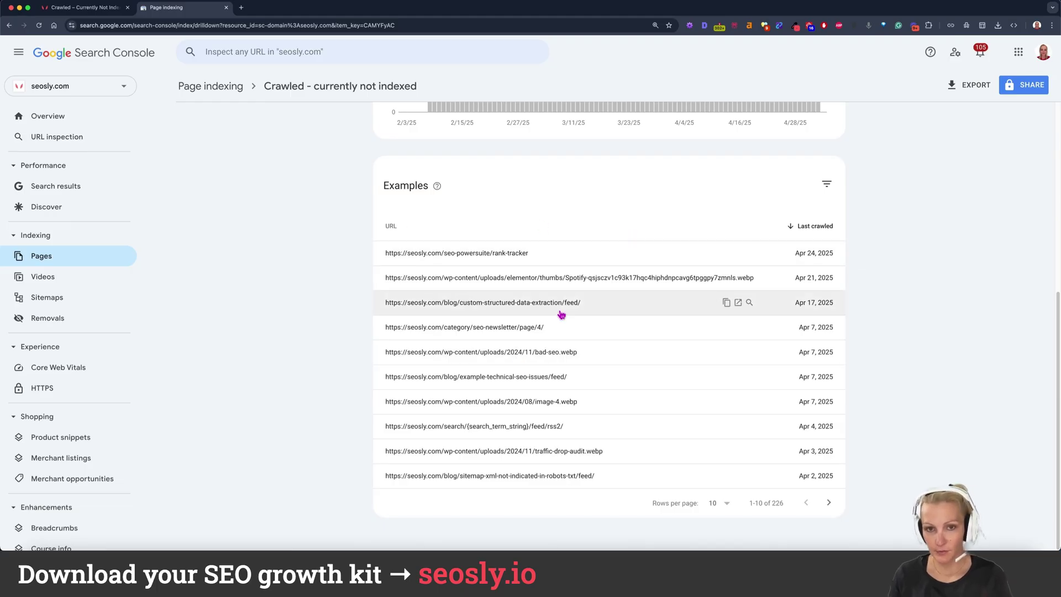
scroll(561, 315, "up", 1)
scroll(561, 315, "down", 1)
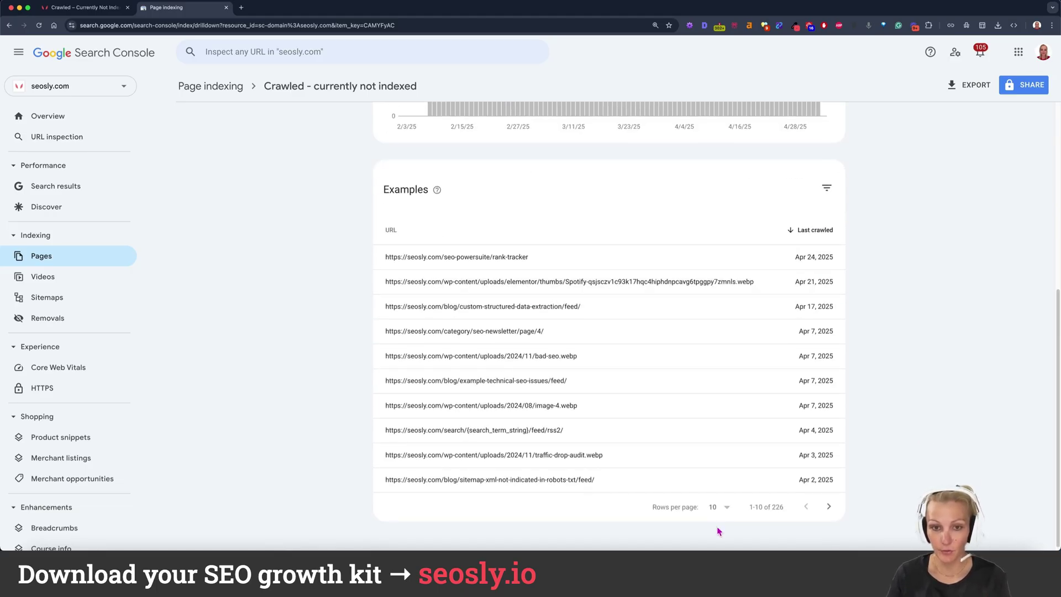
left_click(718, 507)
left_click(719, 528)
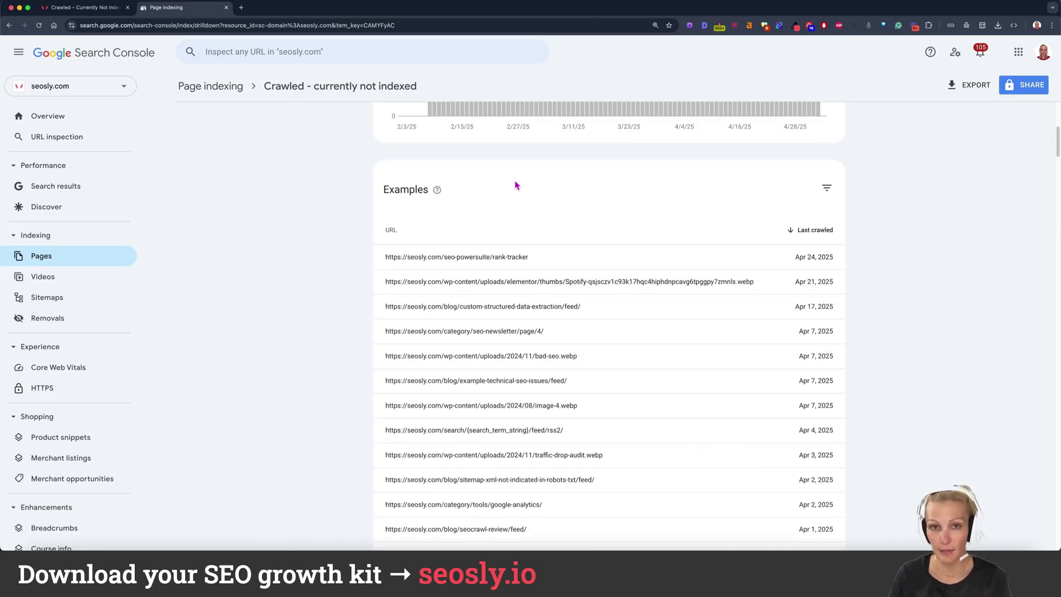
scroll(521, 296, "down", 2)
scroll(522, 296, "up", 2)
scroll(525, 296, "down", 1)
scroll(525, 295, "down", 1)
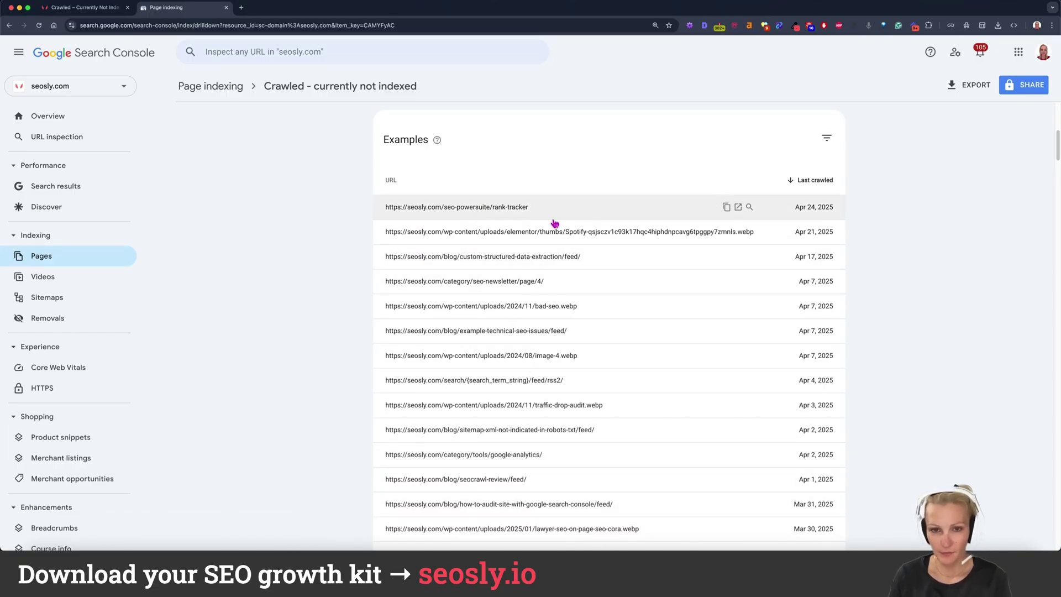
scroll(535, 216, "down", 2)
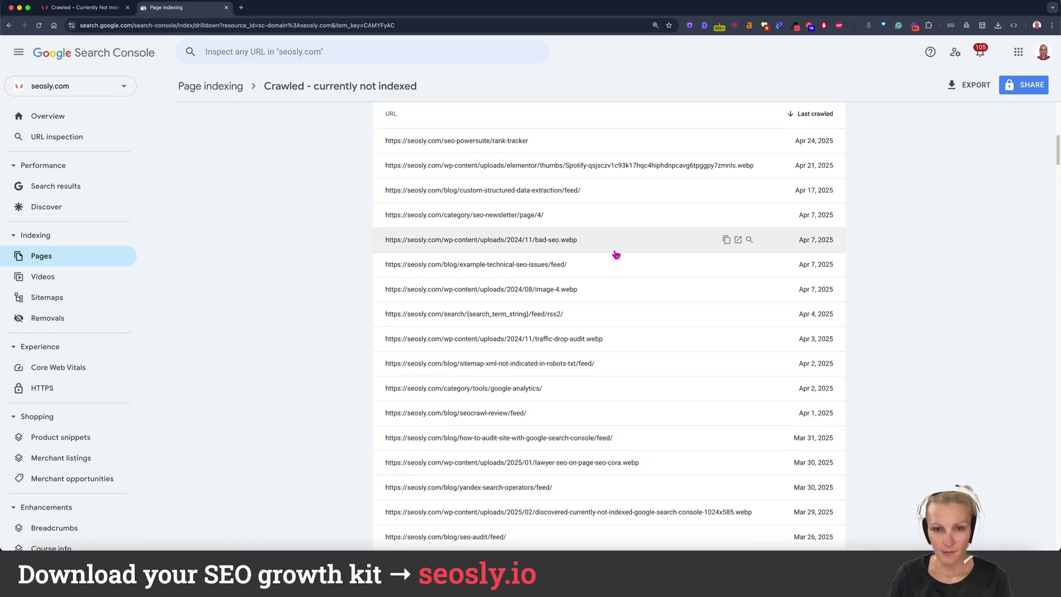
scroll(609, 251, "down", 2)
scroll(543, 260, "down", 1)
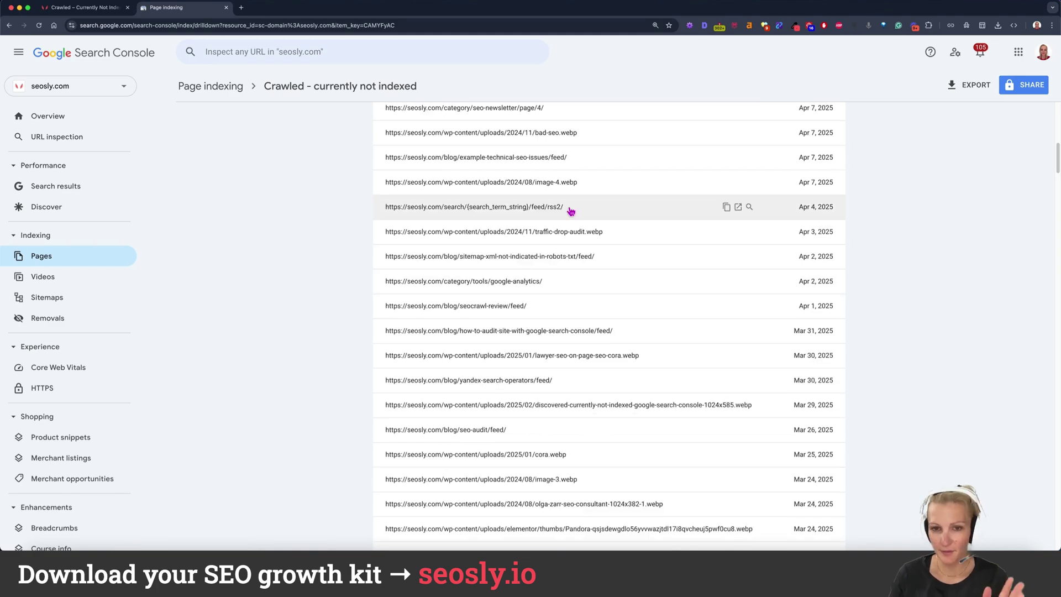
scroll(616, 222, "down", 1)
scroll(580, 216, "down", 5)
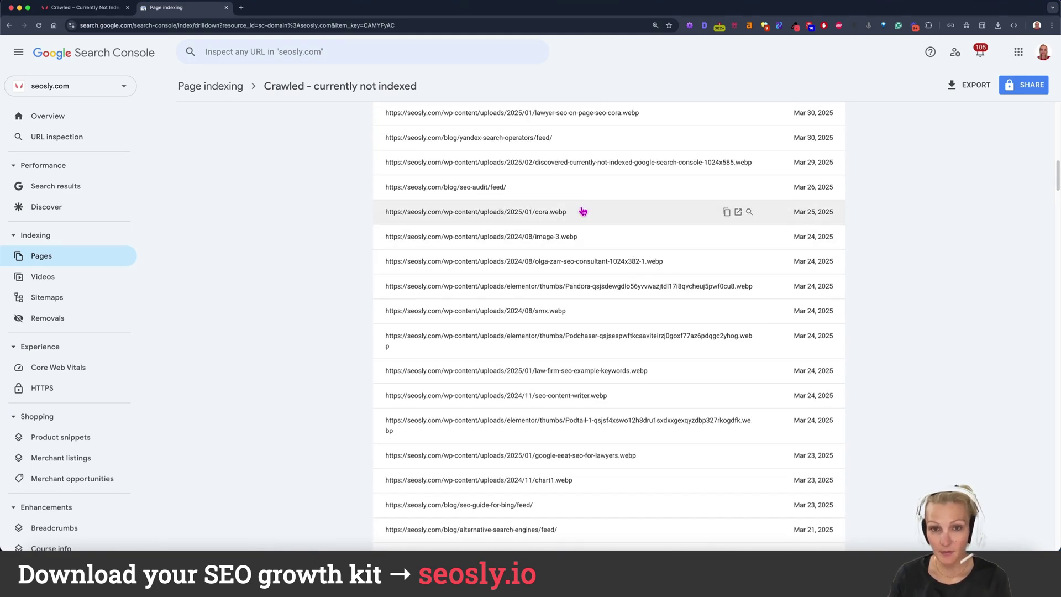
scroll(615, 264, "down", 2)
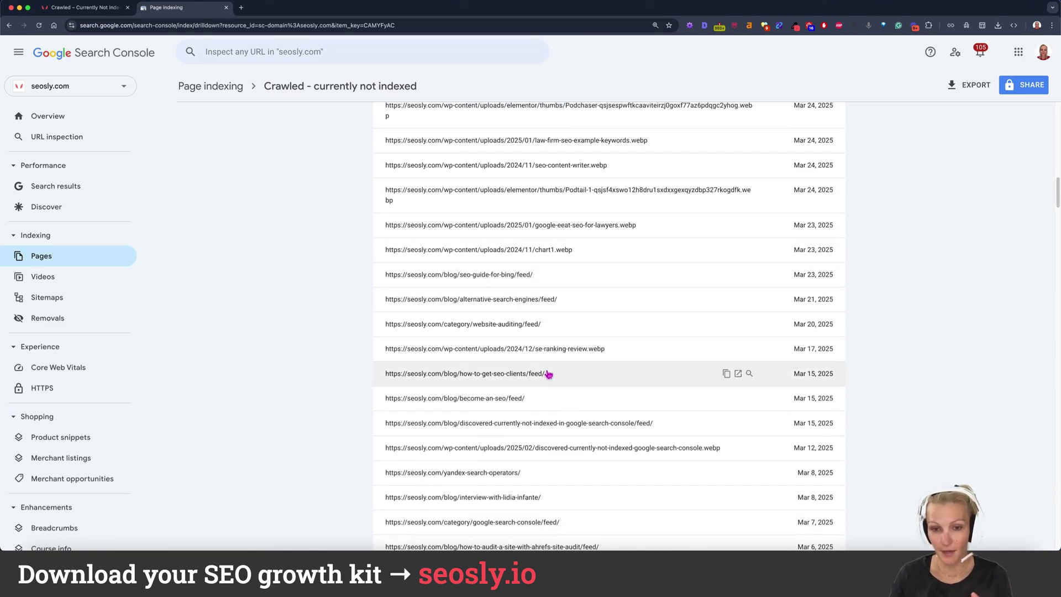
scroll(596, 458, "down", 4)
scroll(643, 460, "down", 2)
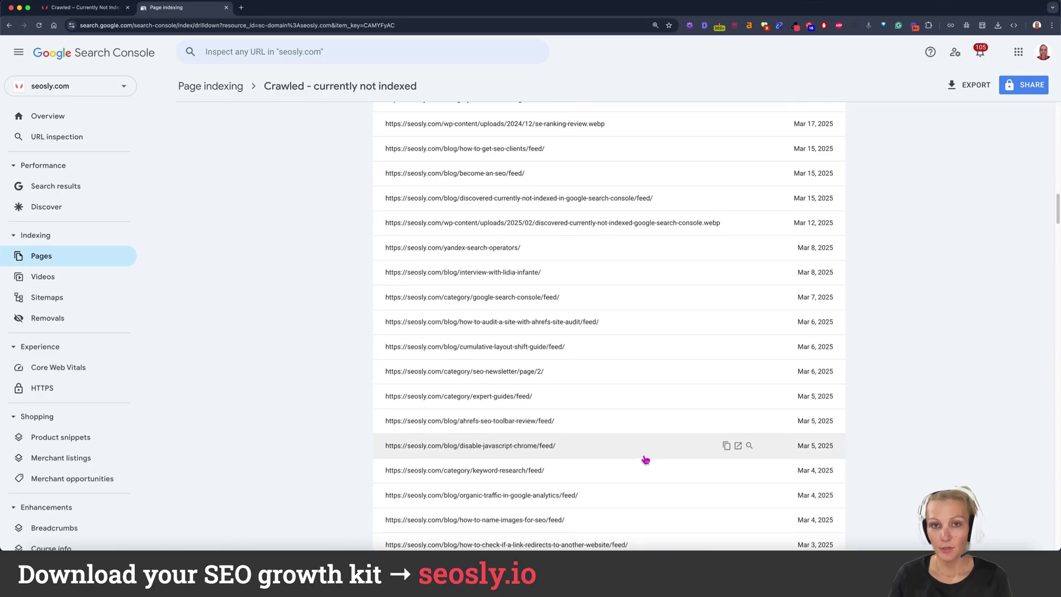
scroll(552, 360, "up", 1)
scroll(464, 398, "up", 2)
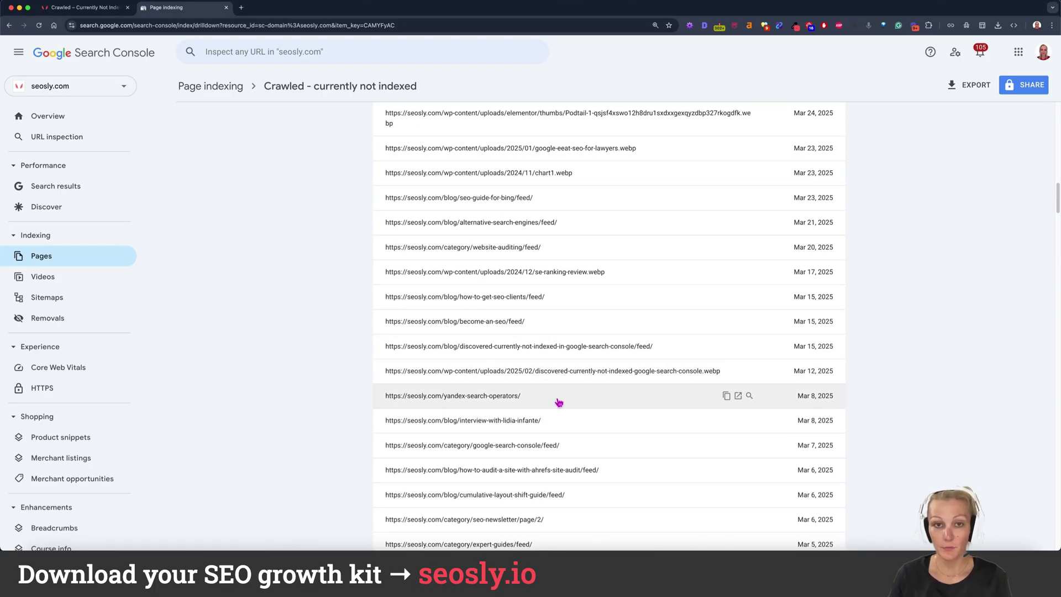
Open the yandex-search-operators URL's side panel and inspect that URL.
left_click(514, 399)
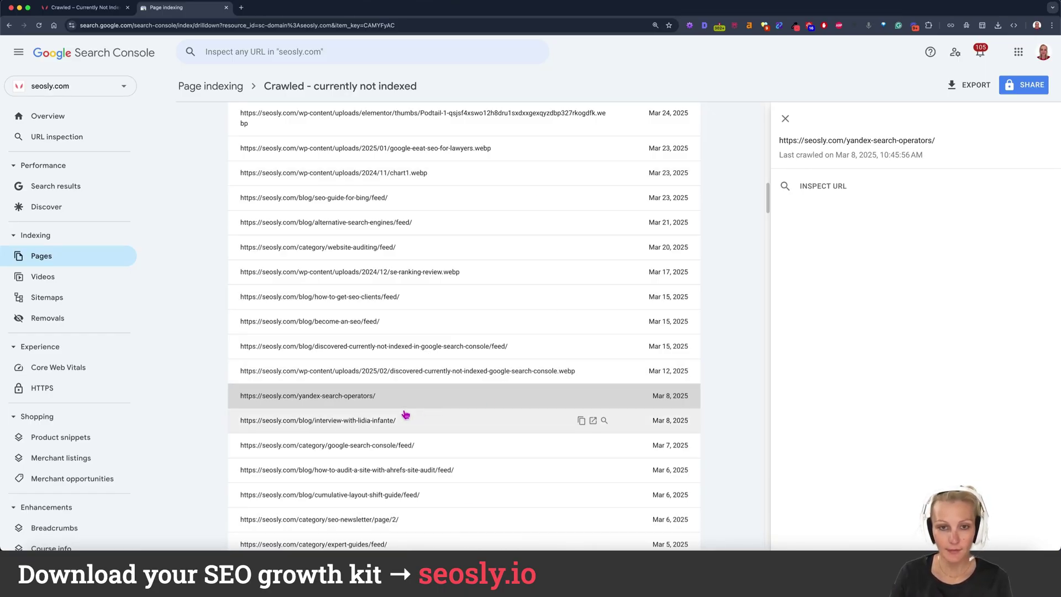
left_click(847, 183)
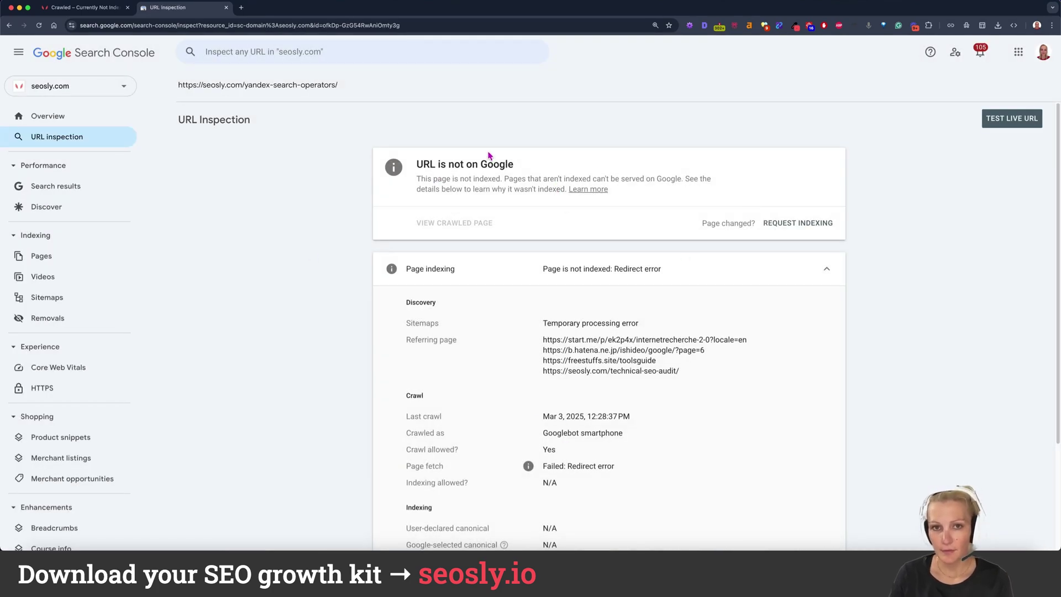
scroll(595, 342, "down", 3)
scroll(510, 202, "up", 3)
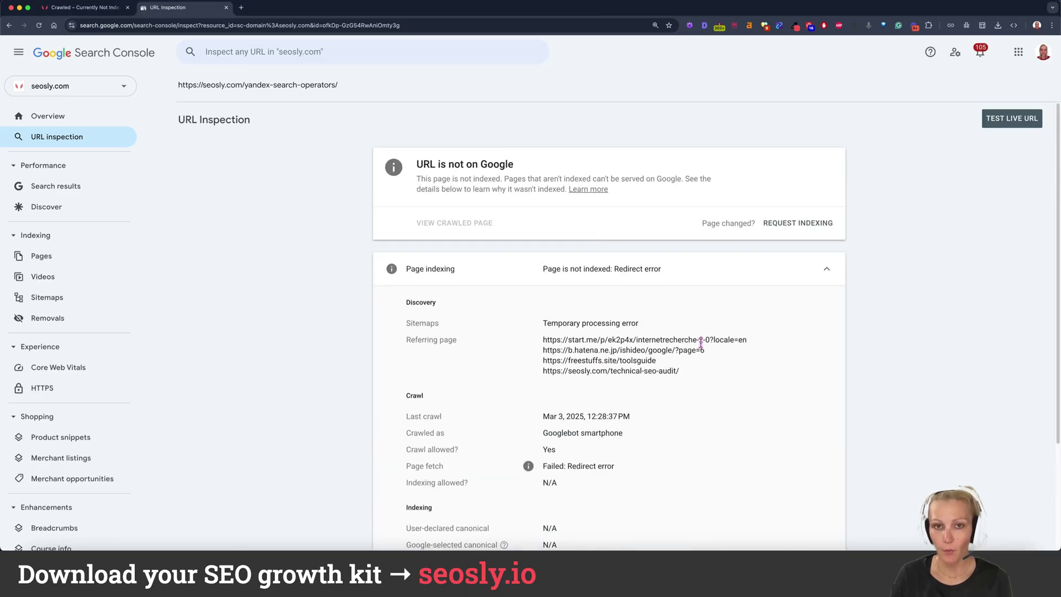
scroll(701, 346, "down", 3)
scroll(654, 280, "up", 3)
scroll(516, 143, "down", 3)
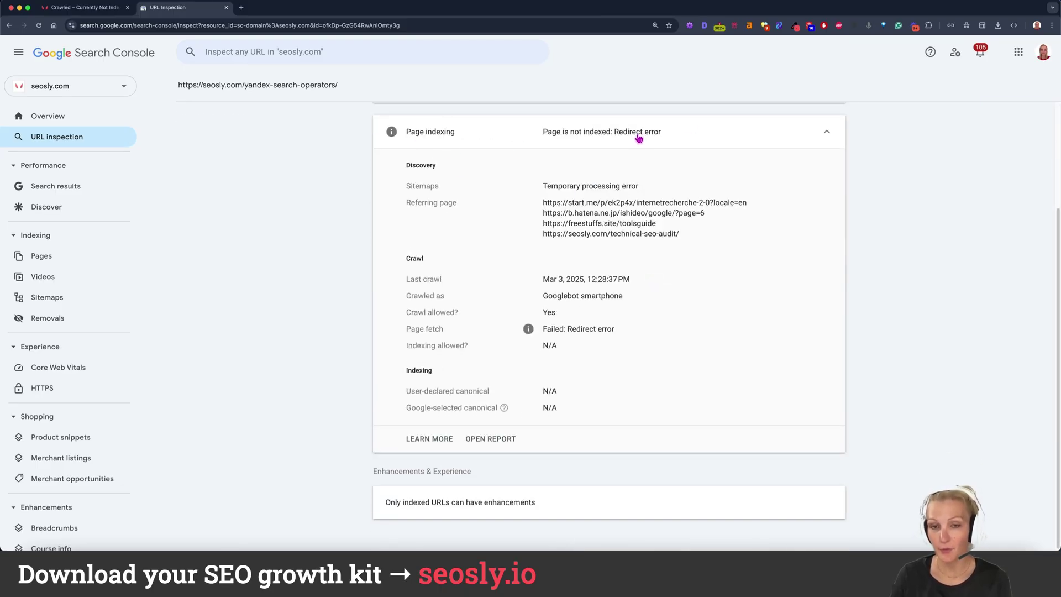
scroll(473, 424, "up", 2)
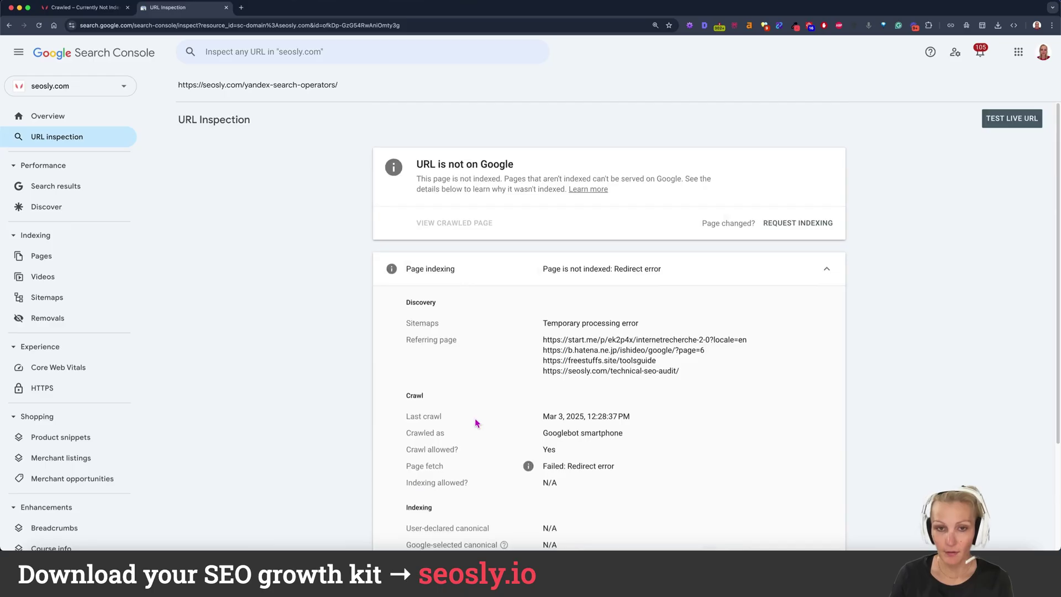
Open the yandex-search-operators URL in a new tab and trace its 301 redirect to the blog version.
left_click_drag(353, 85, 179, 86)
right_click(213, 85)
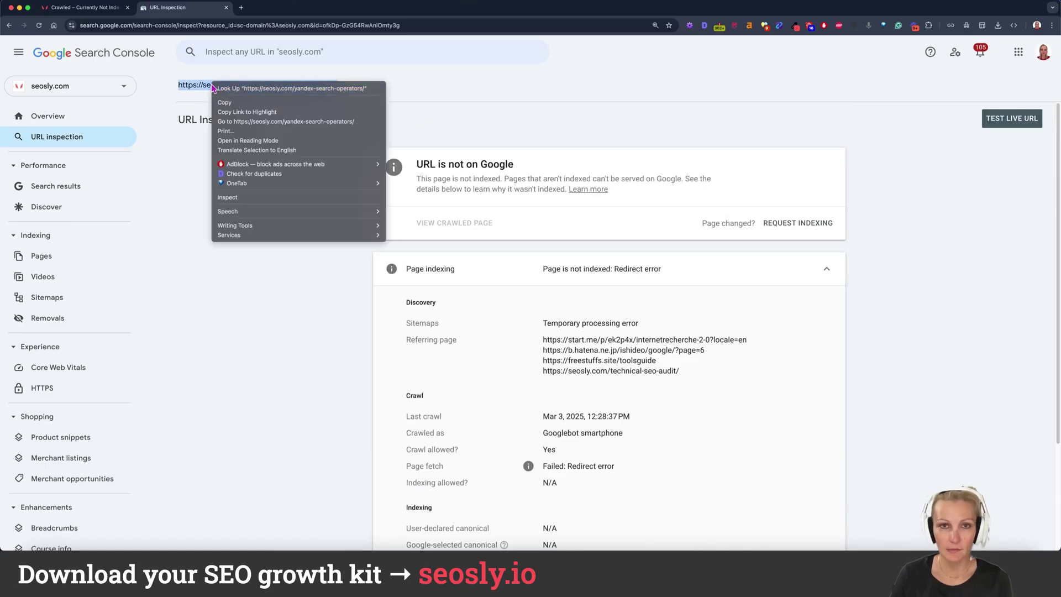
left_click(248, 123)
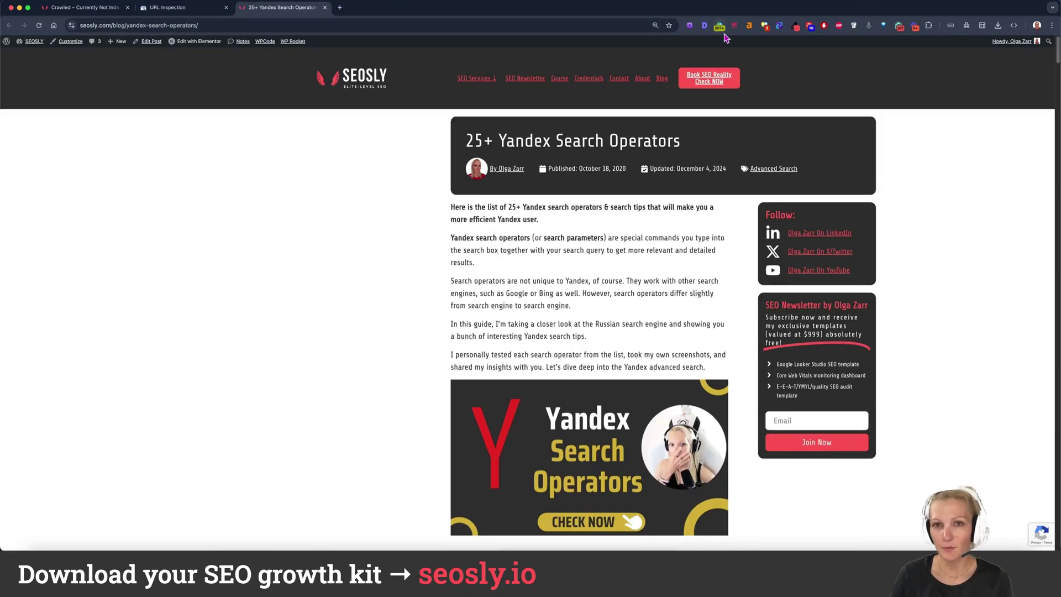
left_click(719, 26)
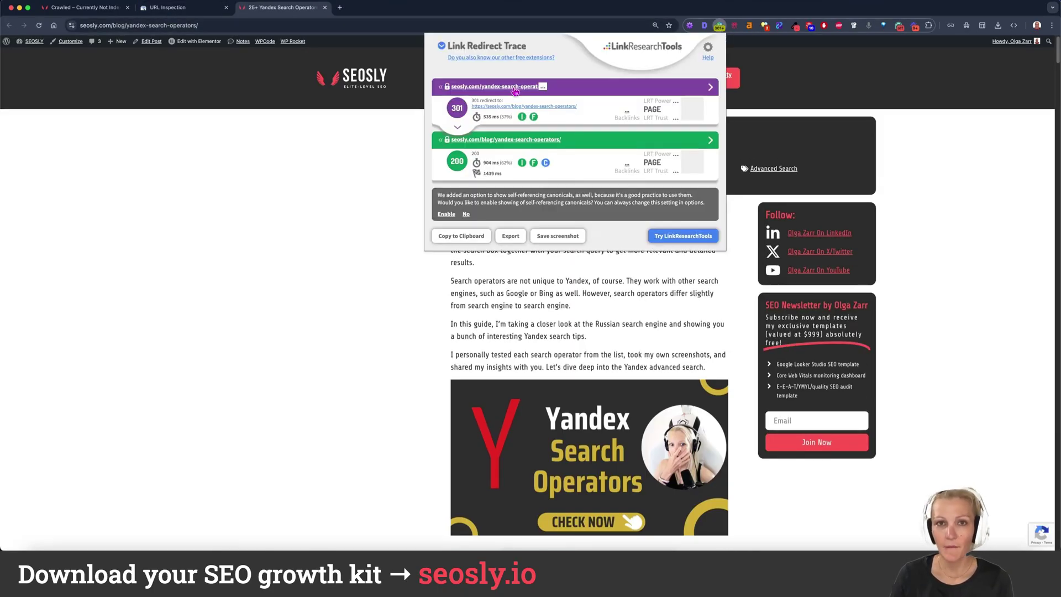
Highlight 'URL is not on Google' and 'Failed: Redirect error', then go back to the report.
left_click(176, 7)
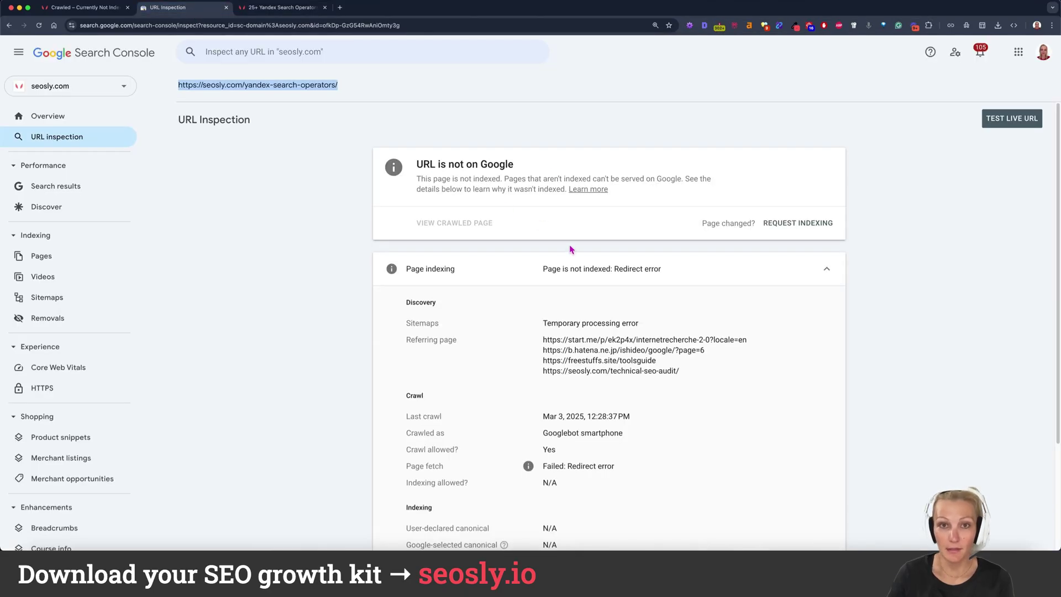
scroll(516, 222, "down", 2)
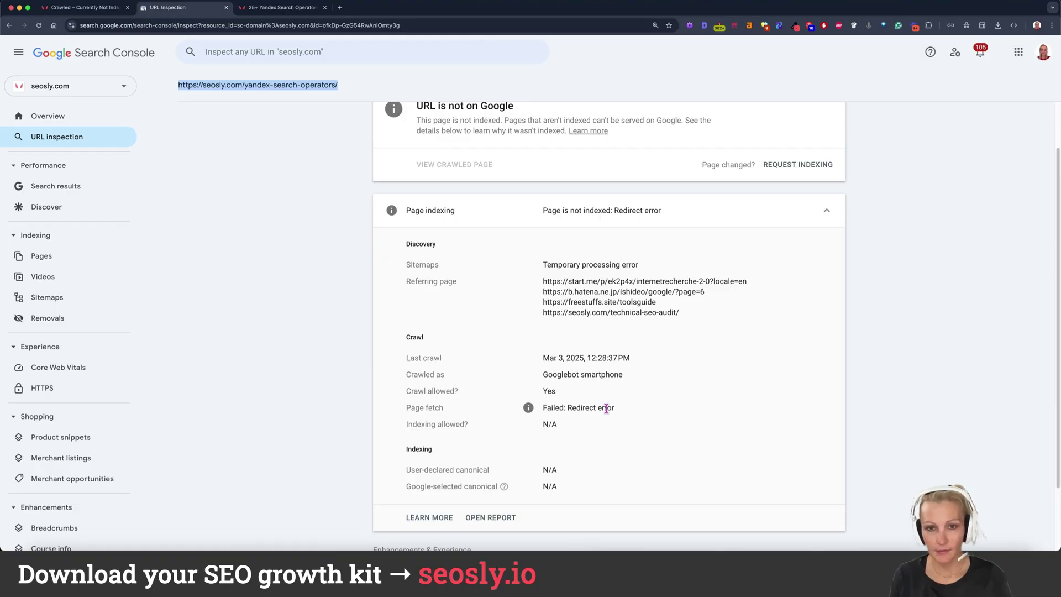
double_click(605, 407)
triple_click(439, 106)
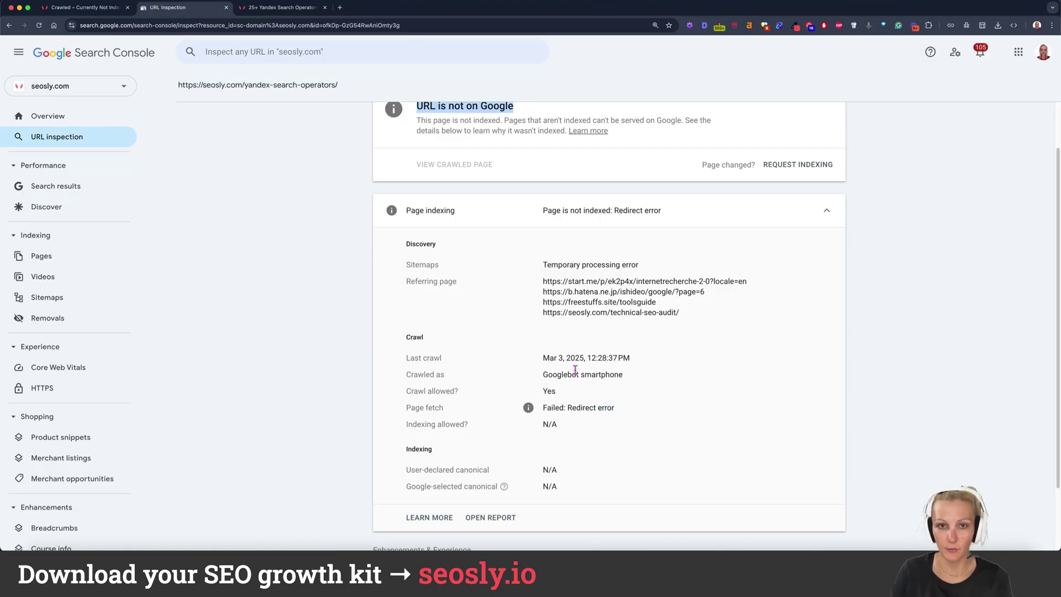
scroll(514, 353, "up", 2)
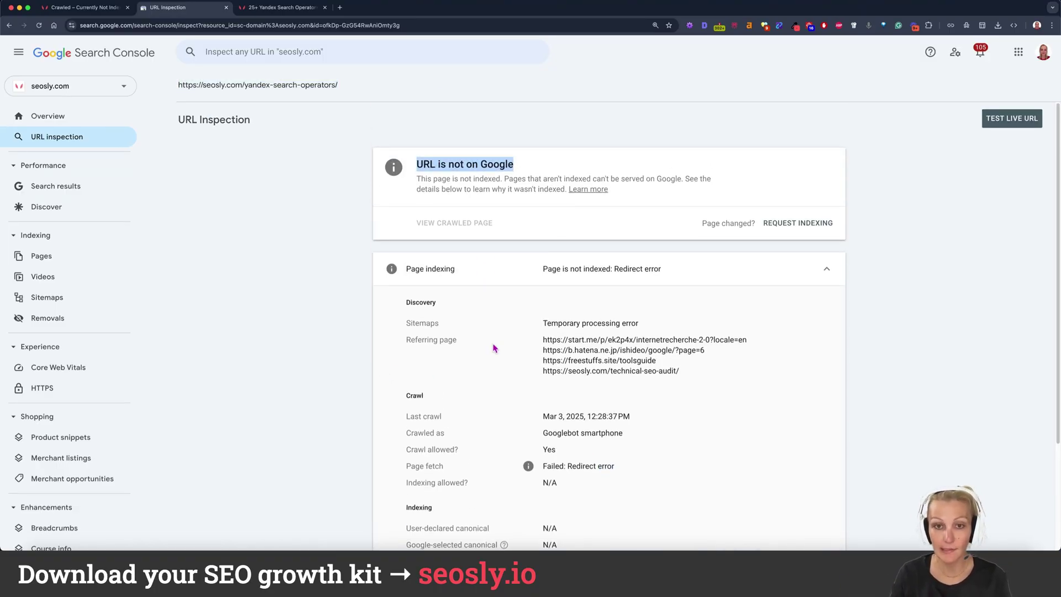
scroll(523, 365, "down", 3)
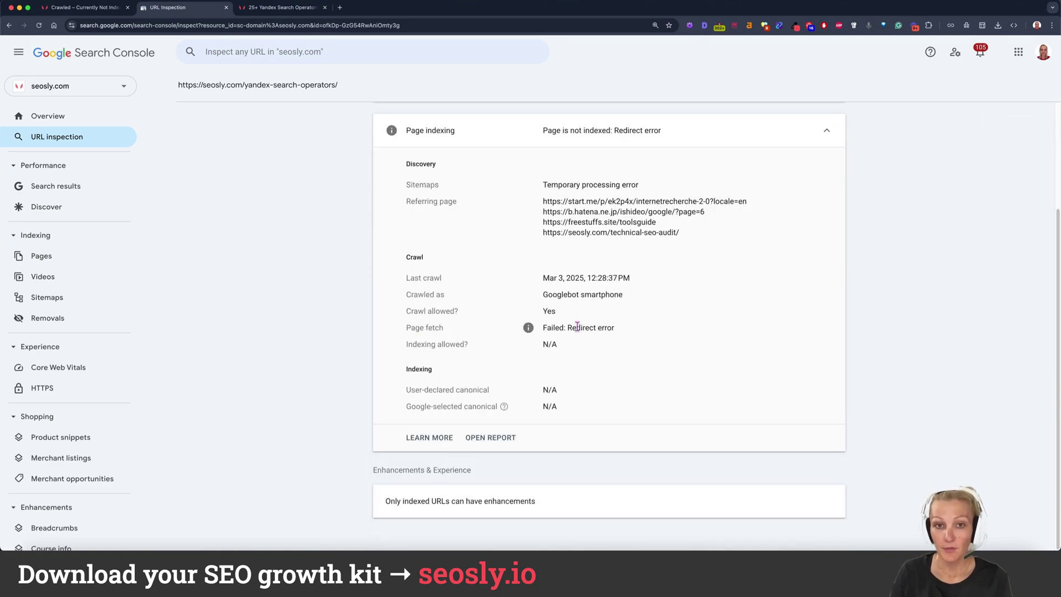
triple_click(578, 327)
key("super+bracketleft")
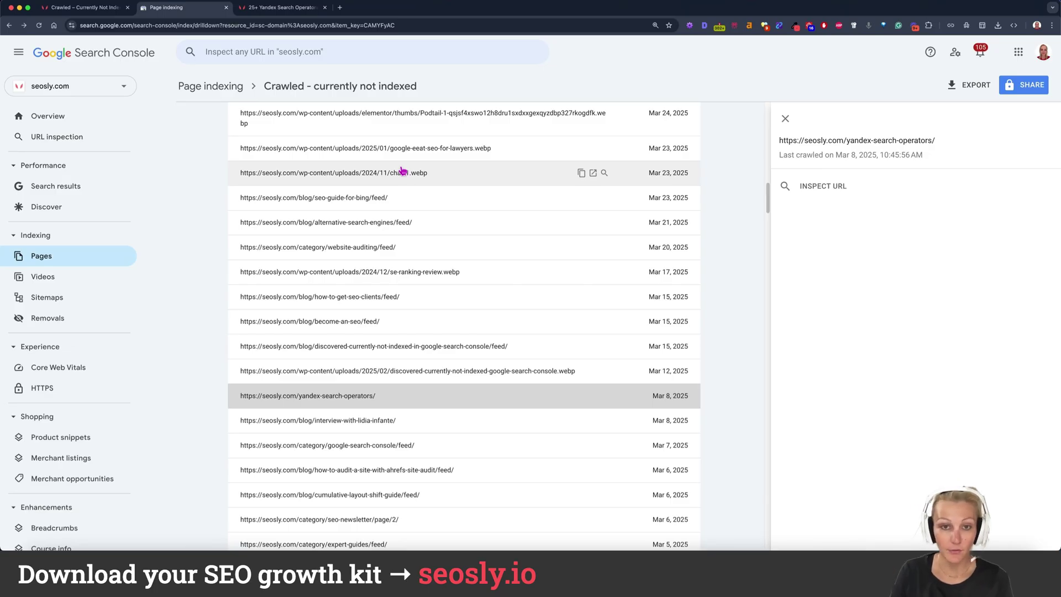
scroll(230, 359, "up", 2)
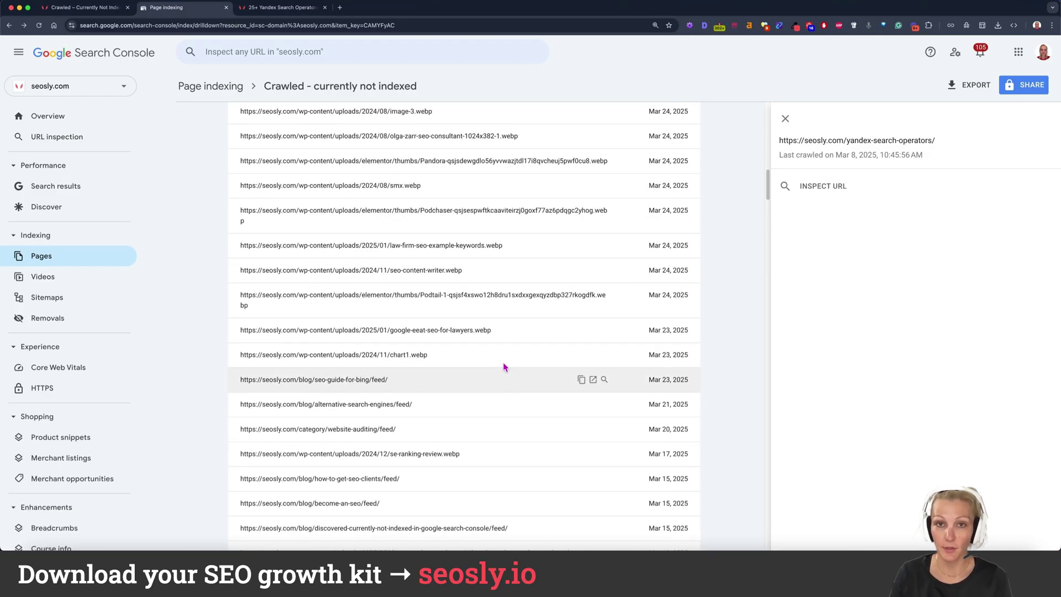
scroll(502, 365, "down", 7)
scroll(514, 387, "down", 6)
scroll(323, 413, "down", 5)
scroll(343, 412, "down", 5)
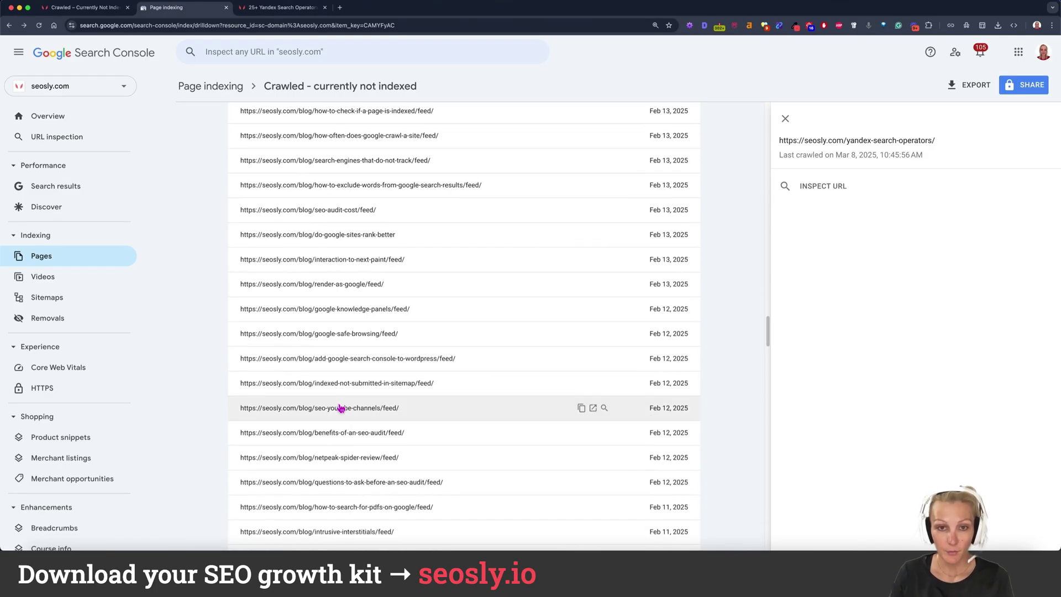
scroll(496, 436, "down", 5)
scroll(459, 245, "down", 2)
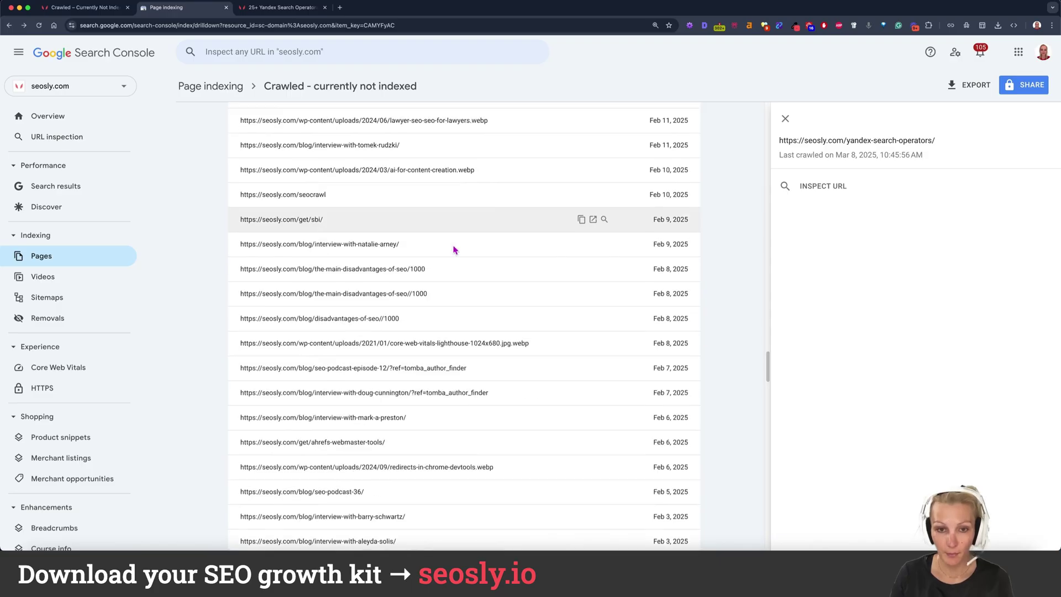
scroll(447, 278, "down", 5)
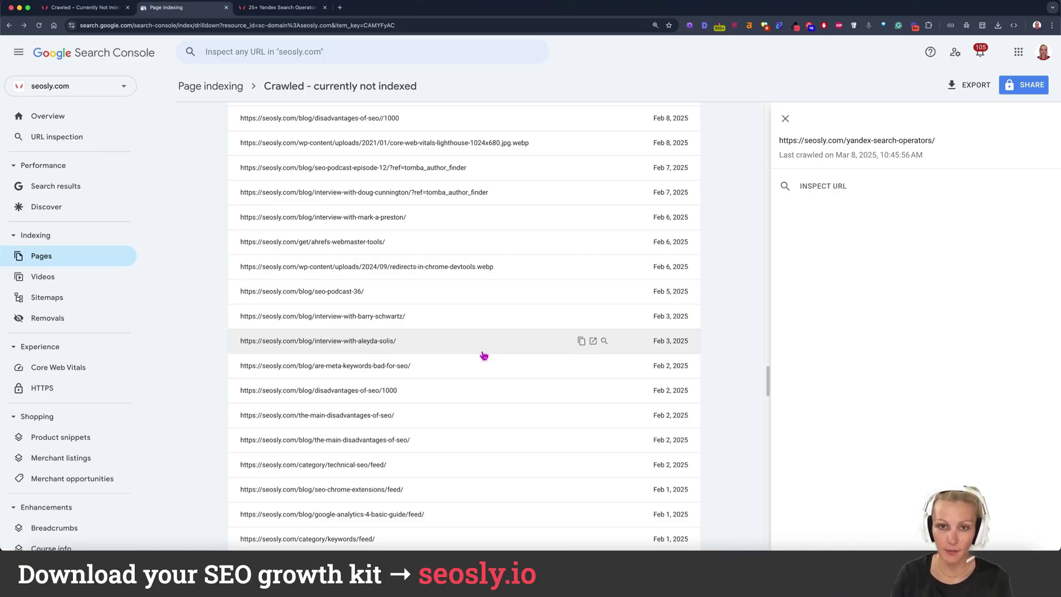
scroll(484, 355, "down", 3)
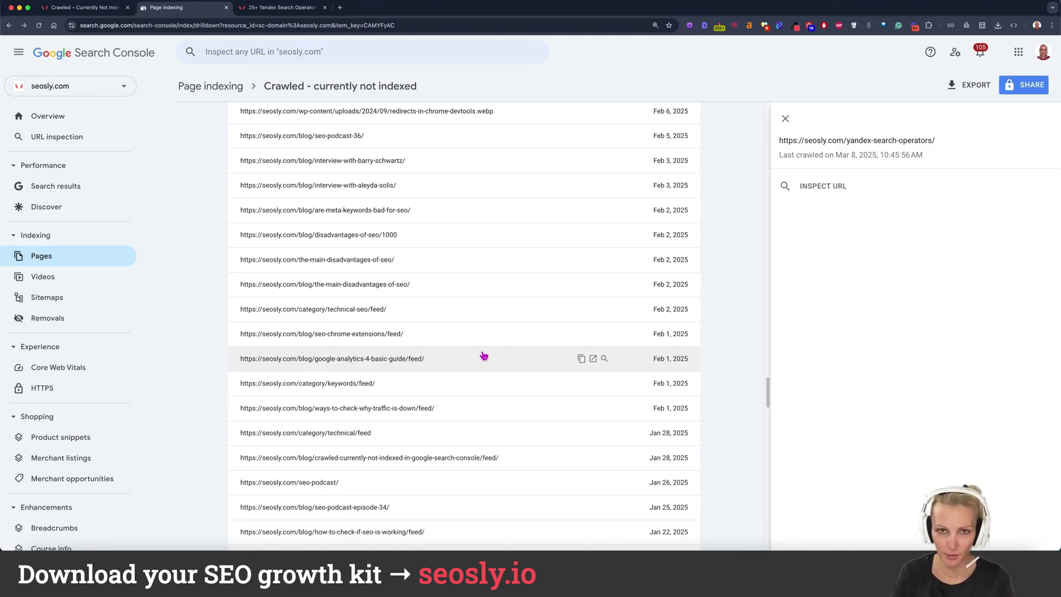
scroll(484, 355, "down", 3)
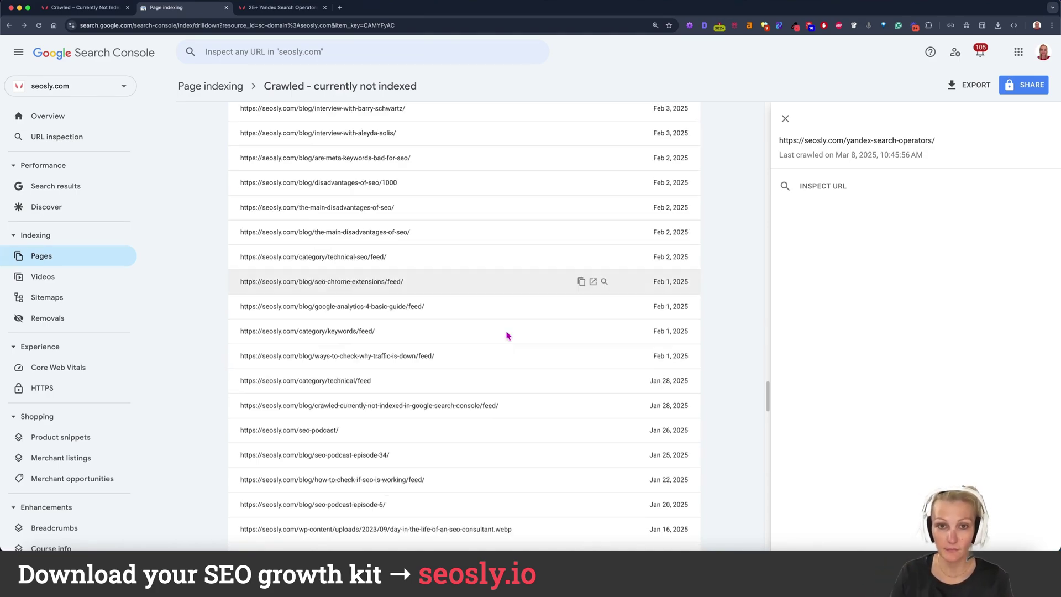
scroll(504, 334, "down", 10)
scroll(370, 285, "down", 5)
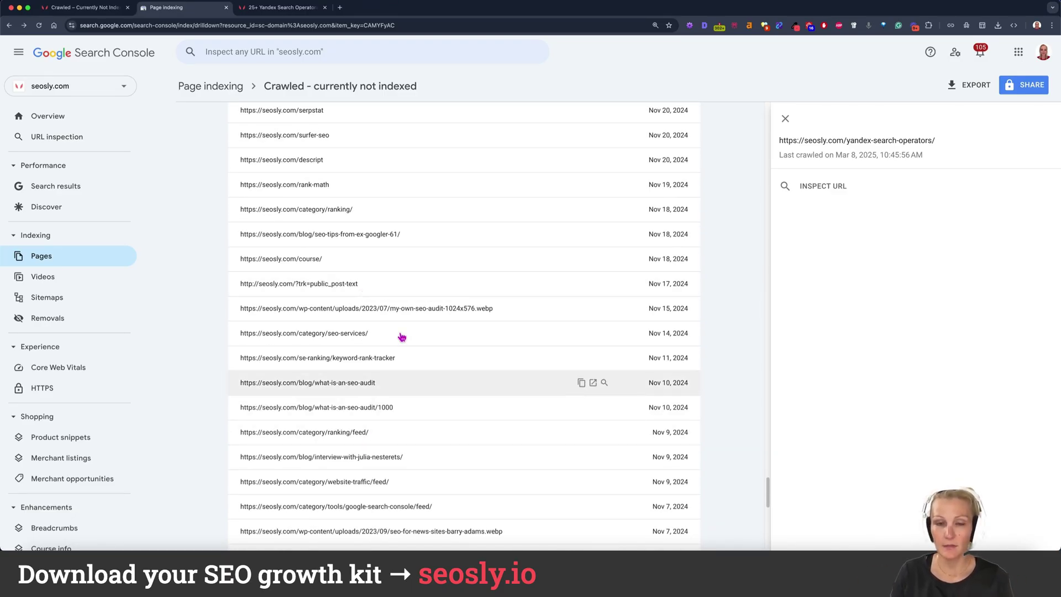
scroll(404, 293, "up", 15)
scroll(407, 291, "up", 3)
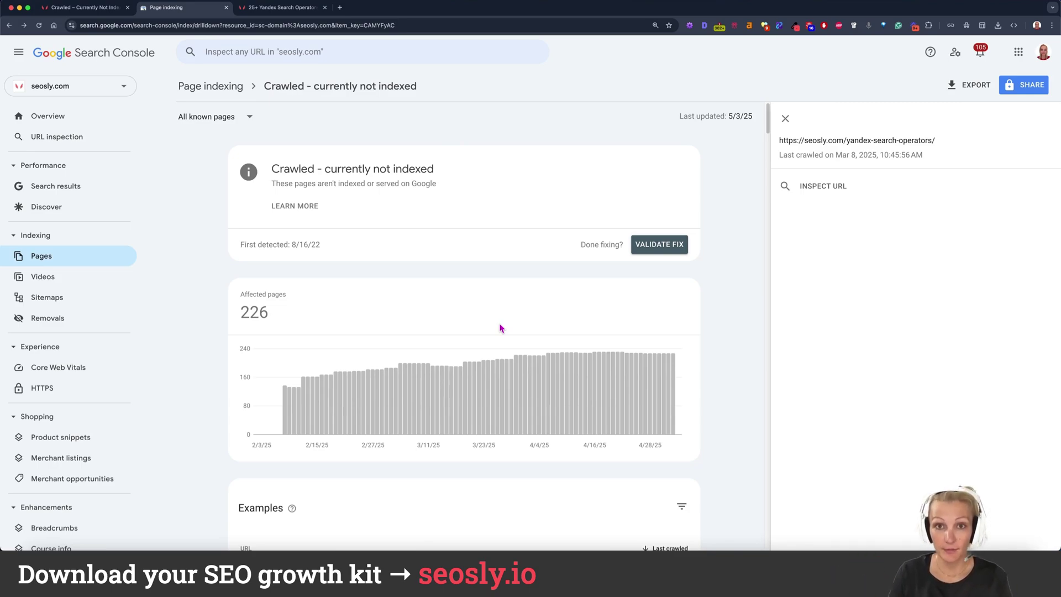
scroll(594, 276, "down", 1)
scroll(593, 277, "down", 2)
scroll(595, 277, "down", 1)
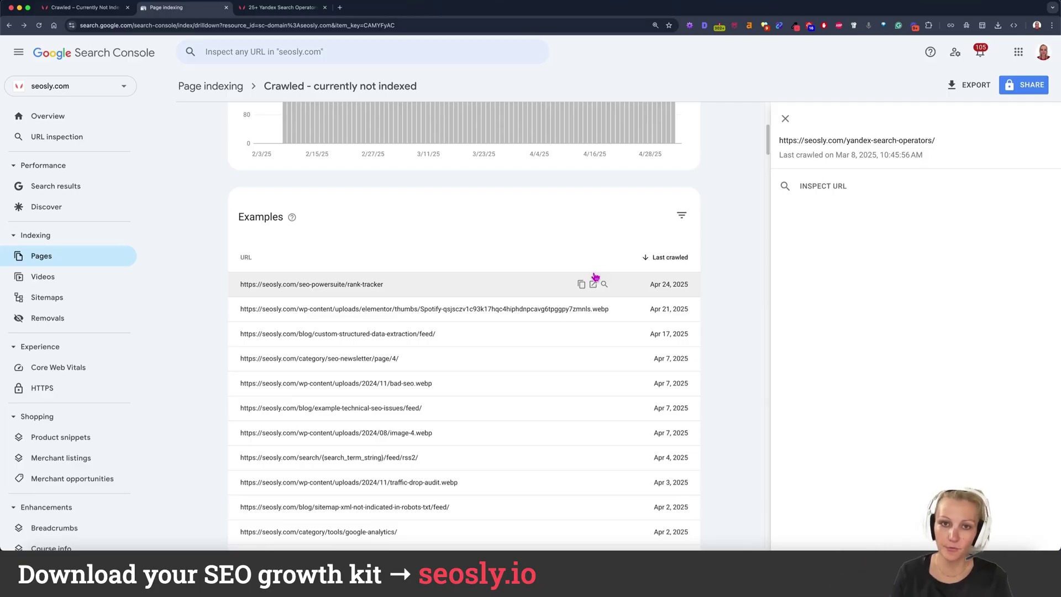
scroll(594, 277, "up", 4)
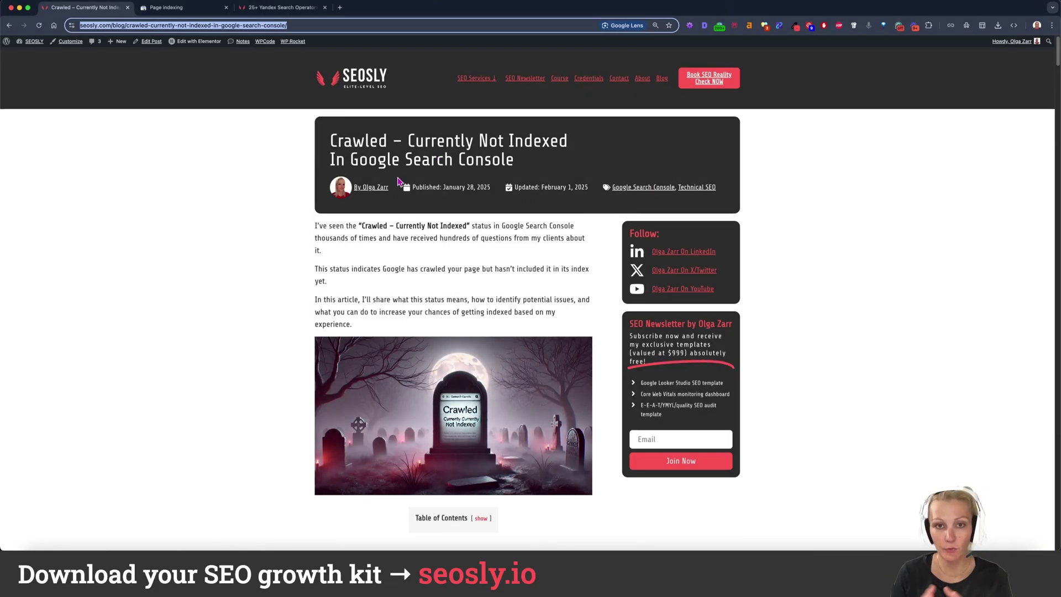
Zoom in on the blog article and highlight its paragraph on verifying the indexing issue.
key("super+plus")
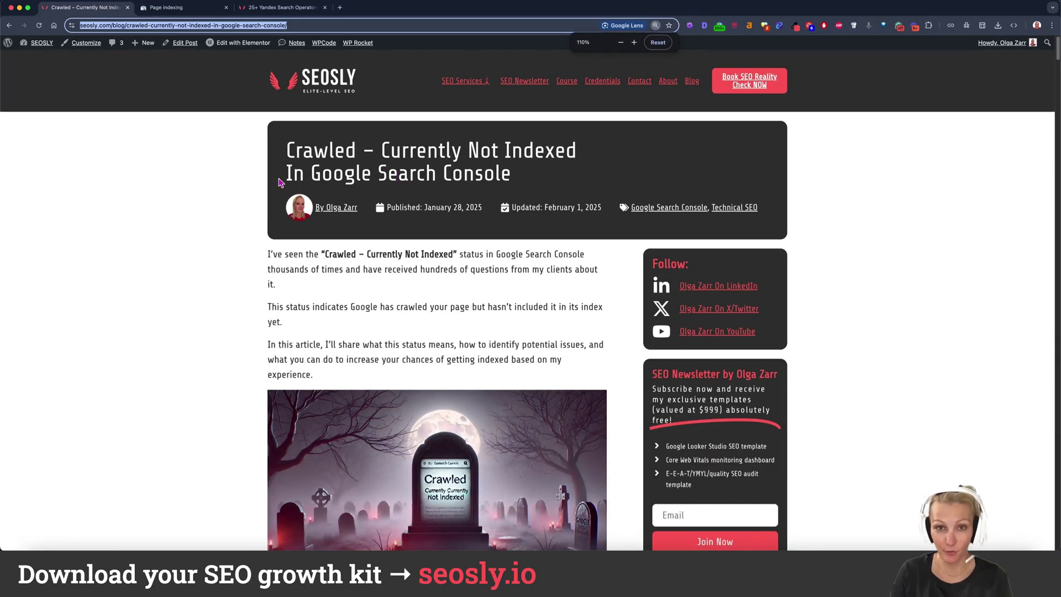
scroll(414, 332, "down", 3)
scroll(559, 431, "down", 4)
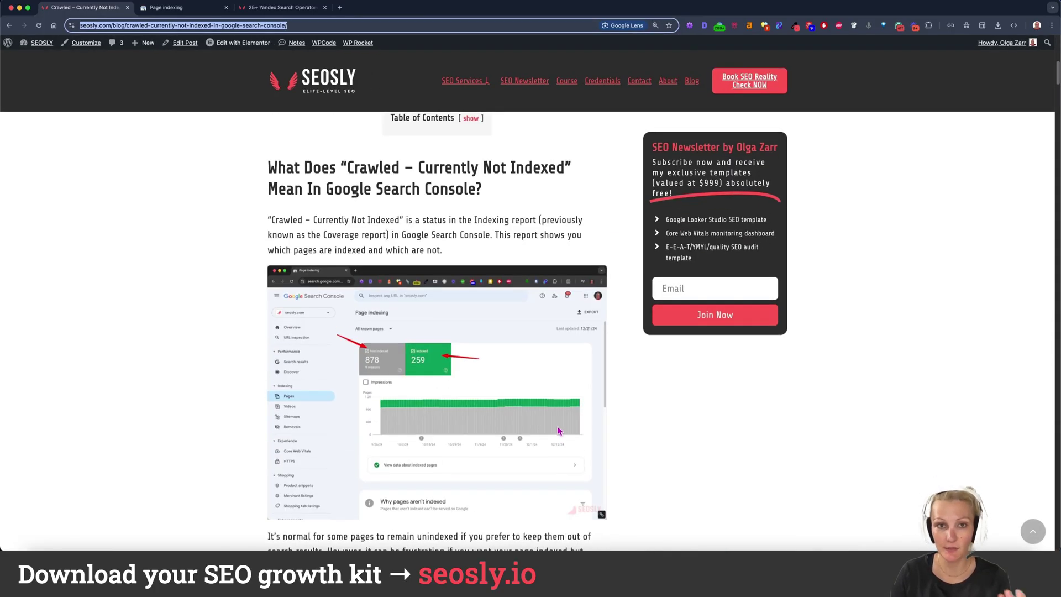
scroll(559, 431, "down", 5)
scroll(558, 432, "down", 3)
scroll(558, 432, "down", 2)
scroll(477, 266, "down", 2)
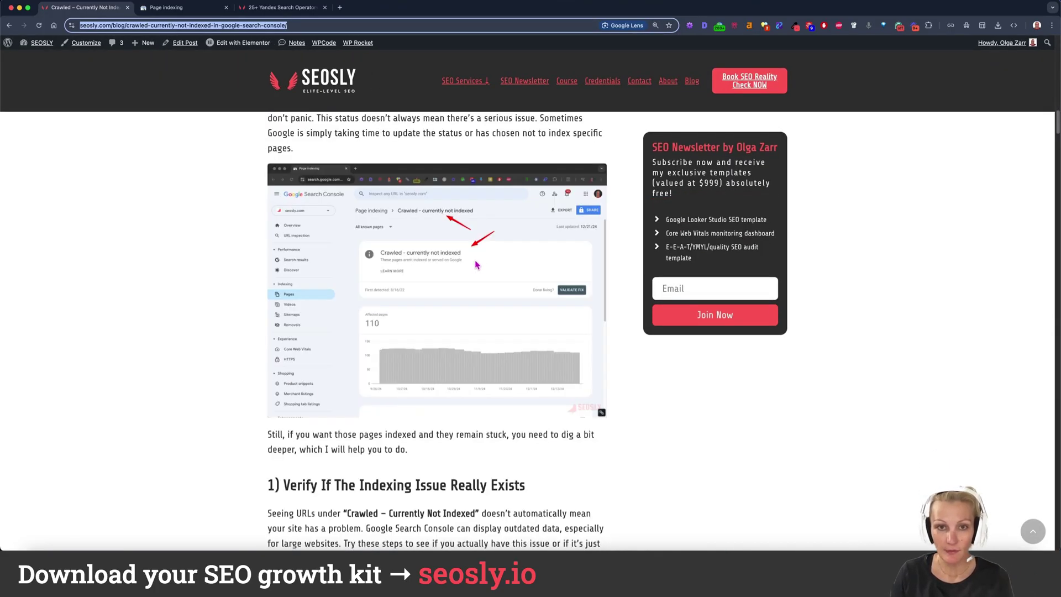
scroll(476, 265, "down", 2)
scroll(675, 338, "down", 3)
scroll(675, 339, "down", 3)
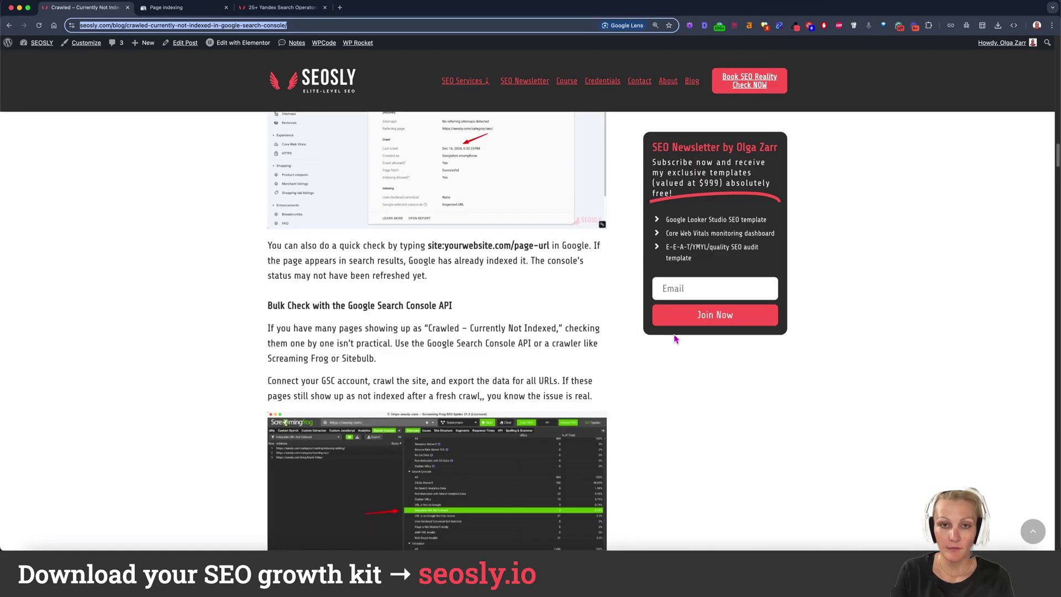
scroll(585, 396, "up", 4)
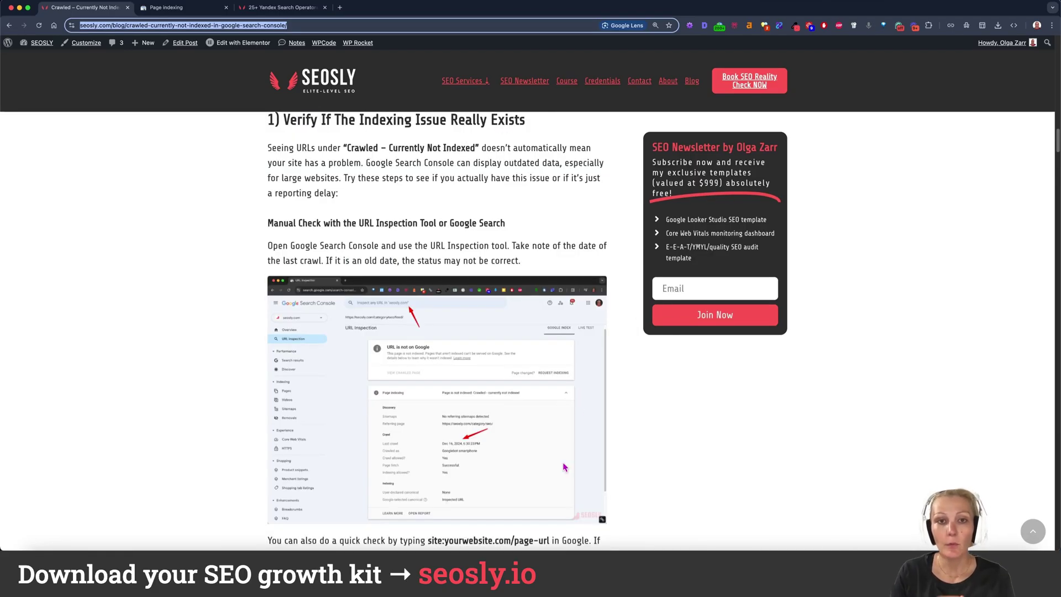
scroll(422, 203, "up", 2)
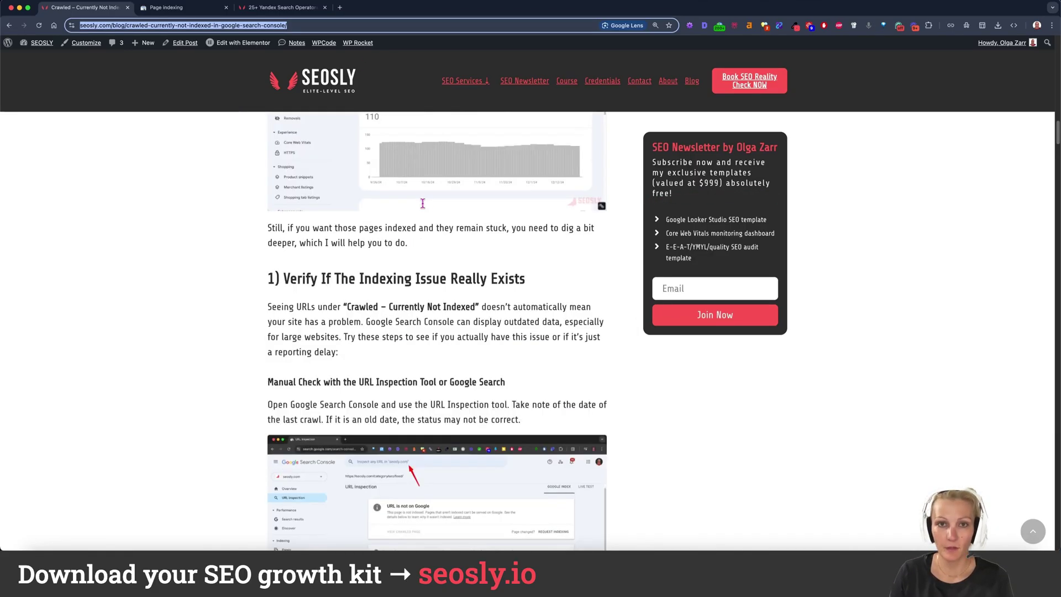
triple_click(338, 319)
left_click(348, 302)
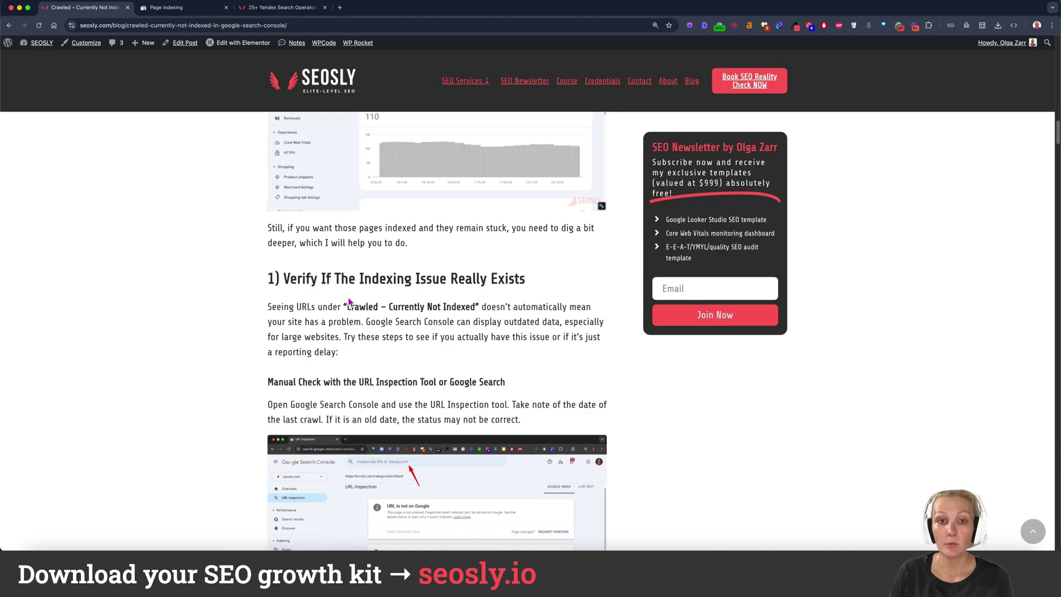
scroll(347, 307, "down", 4)
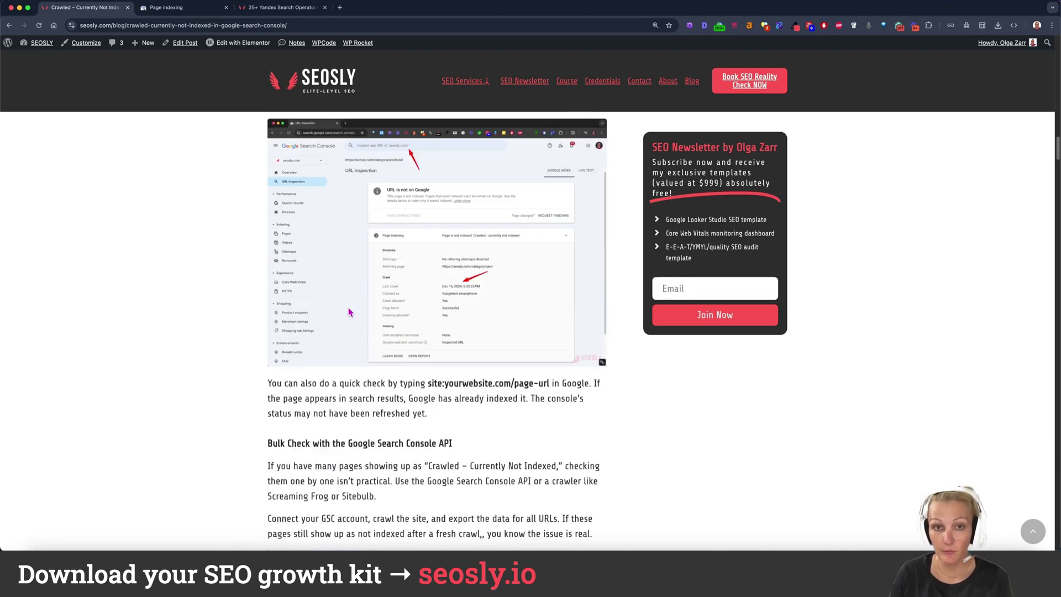
scroll(348, 309, "down", 1)
scroll(348, 308, "down", 3)
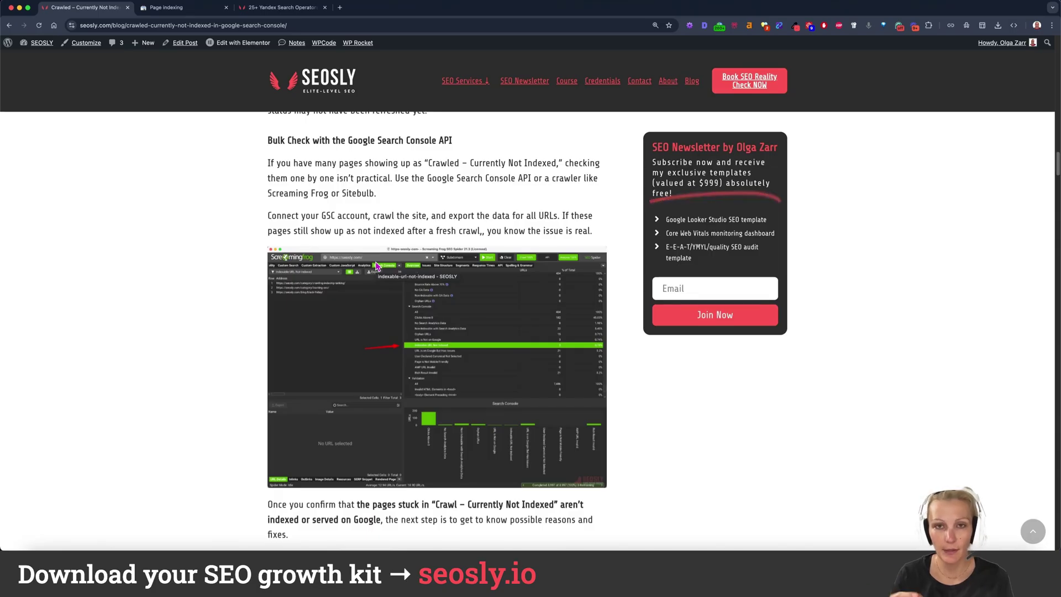
scroll(381, 270, "down", 1)
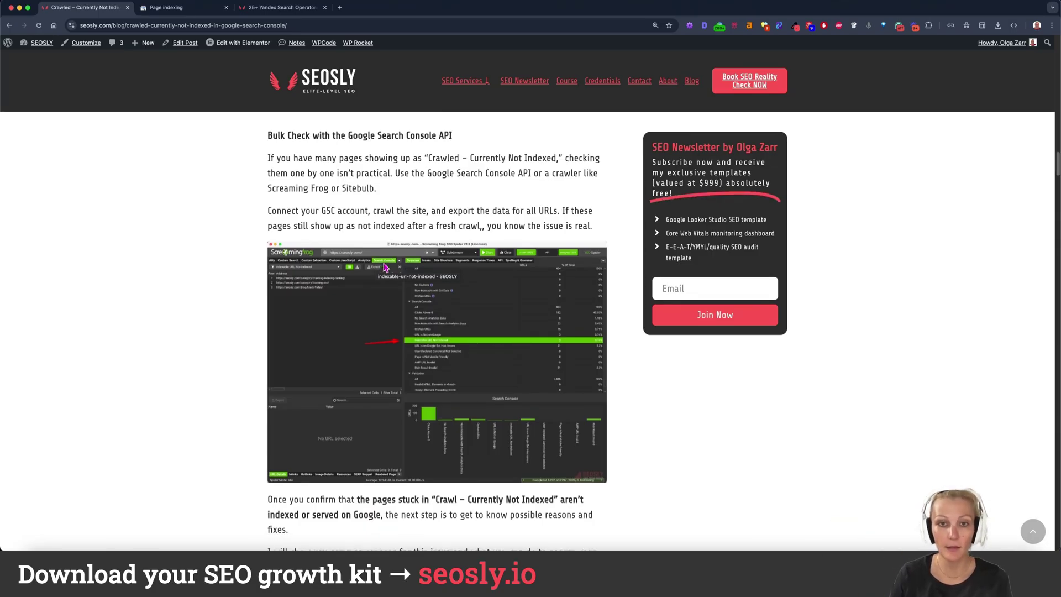
scroll(399, 283, "down", 2)
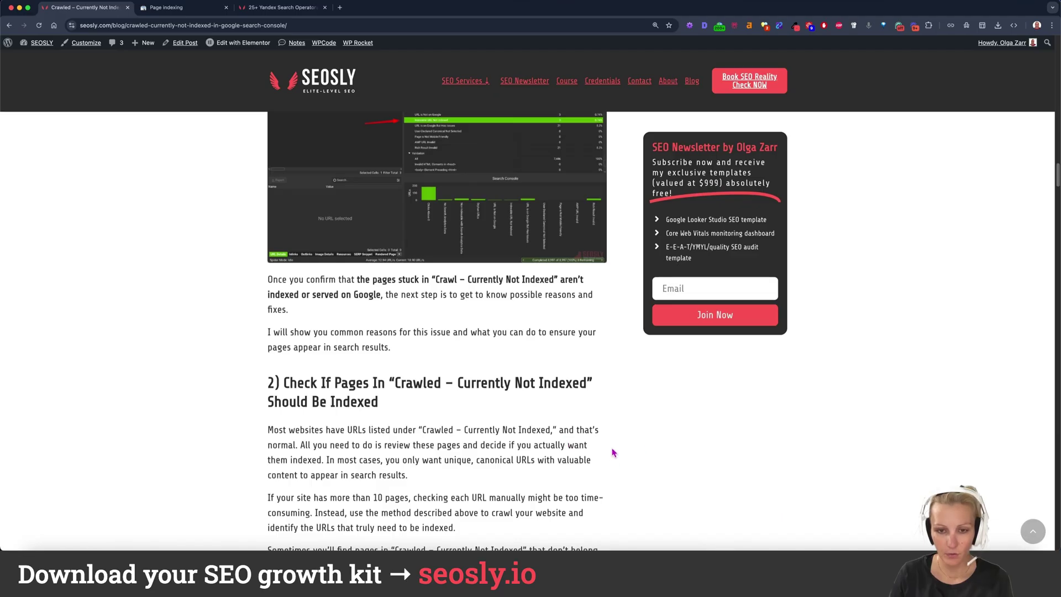
scroll(546, 433, "down", 3)
scroll(538, 439, "up", 2)
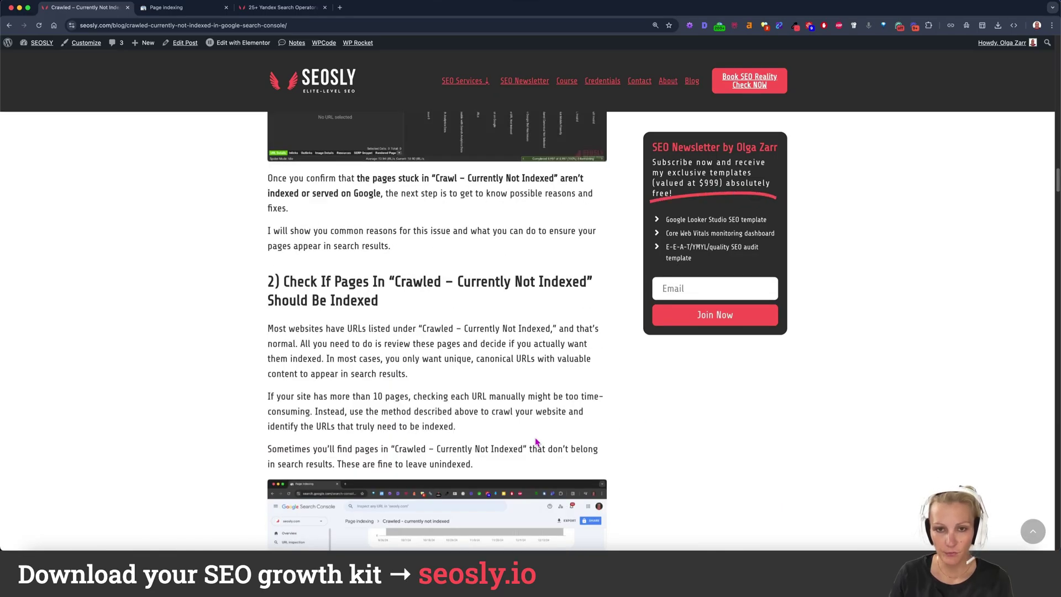
scroll(536, 438, "down", 1)
scroll(375, 329, "down", 5)
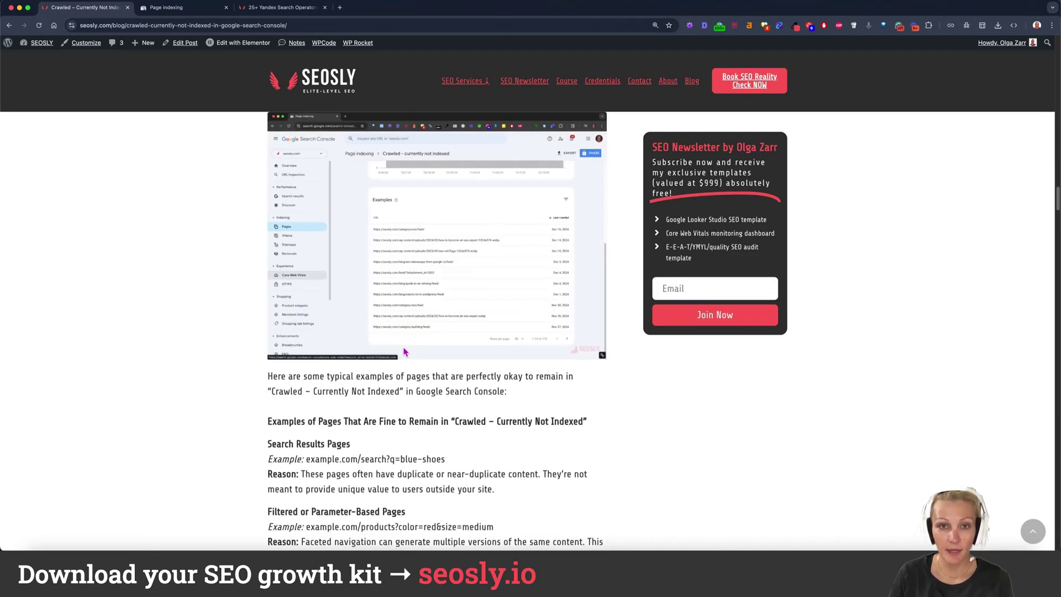
scroll(371, 331, "up", 5)
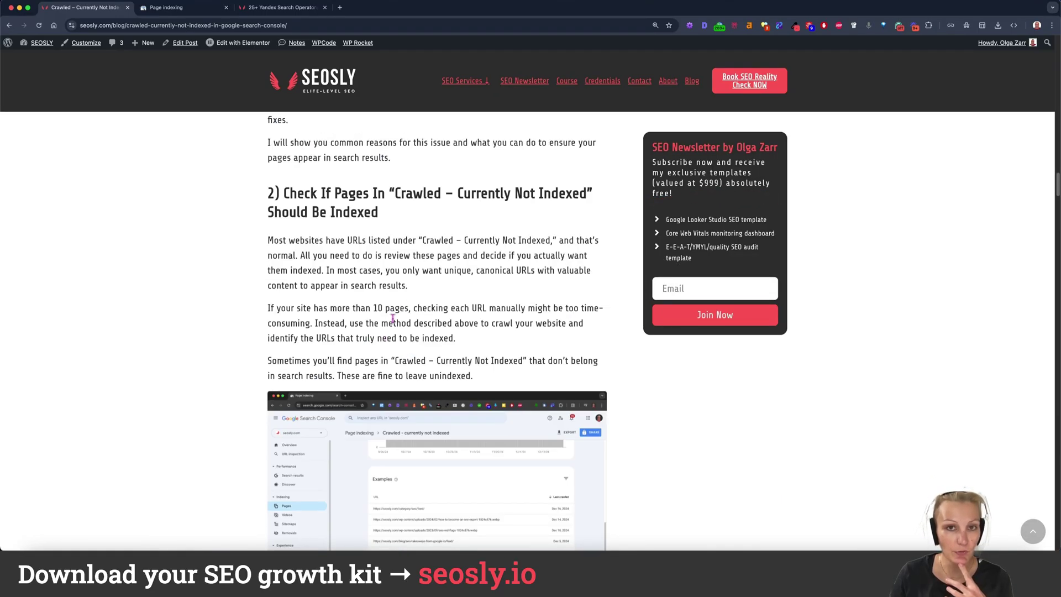
scroll(384, 389, "down", 10)
scroll(415, 452, "up", 3)
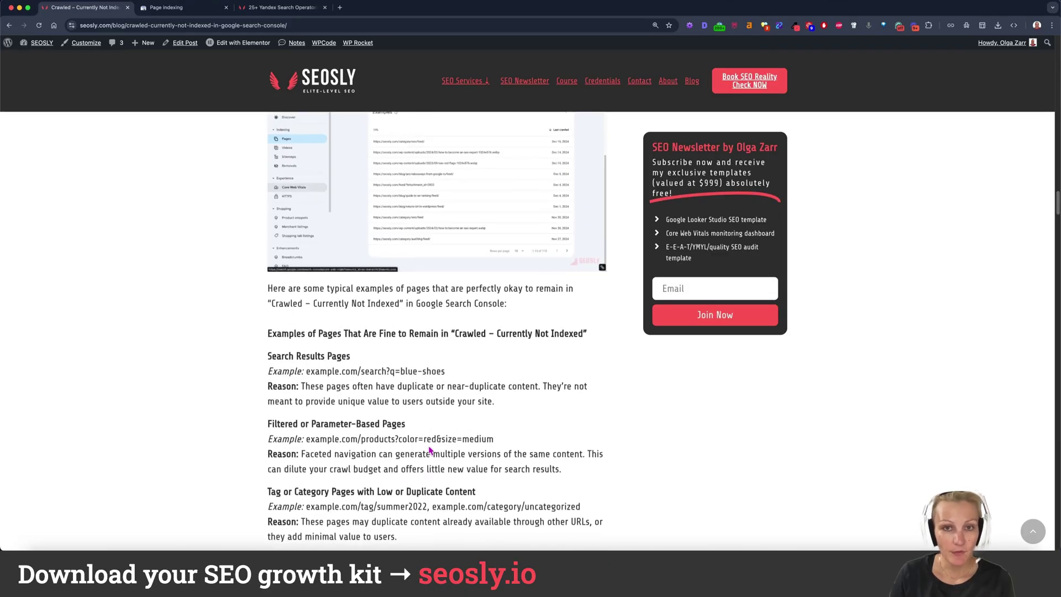
scroll(465, 284, "down", 1)
scroll(466, 283, "down", 1)
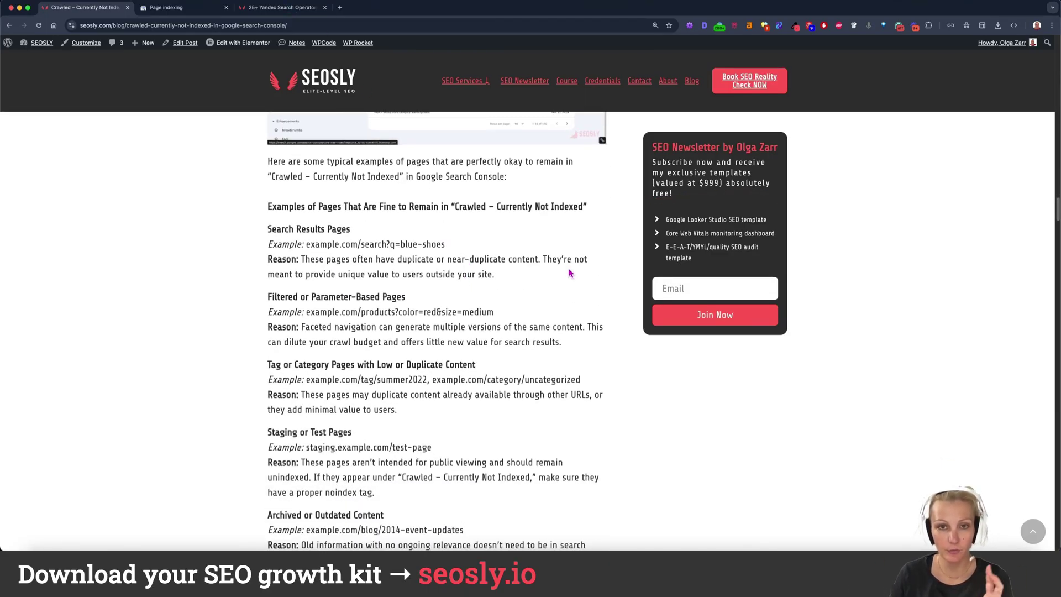
scroll(415, 397, "down", 3)
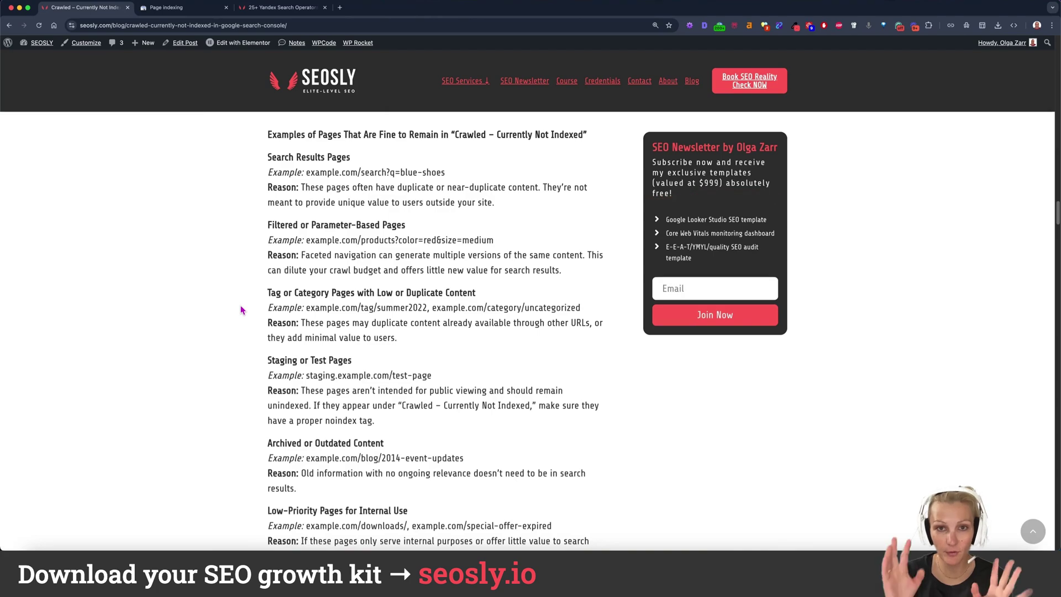
scroll(267, 313, "down", 3)
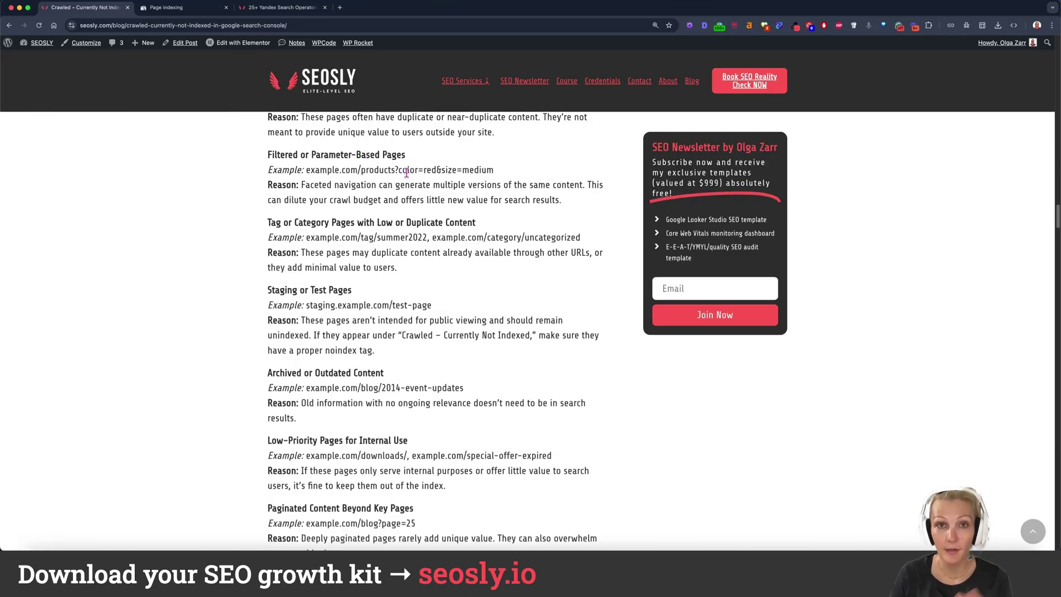
scroll(445, 193, "down", 3)
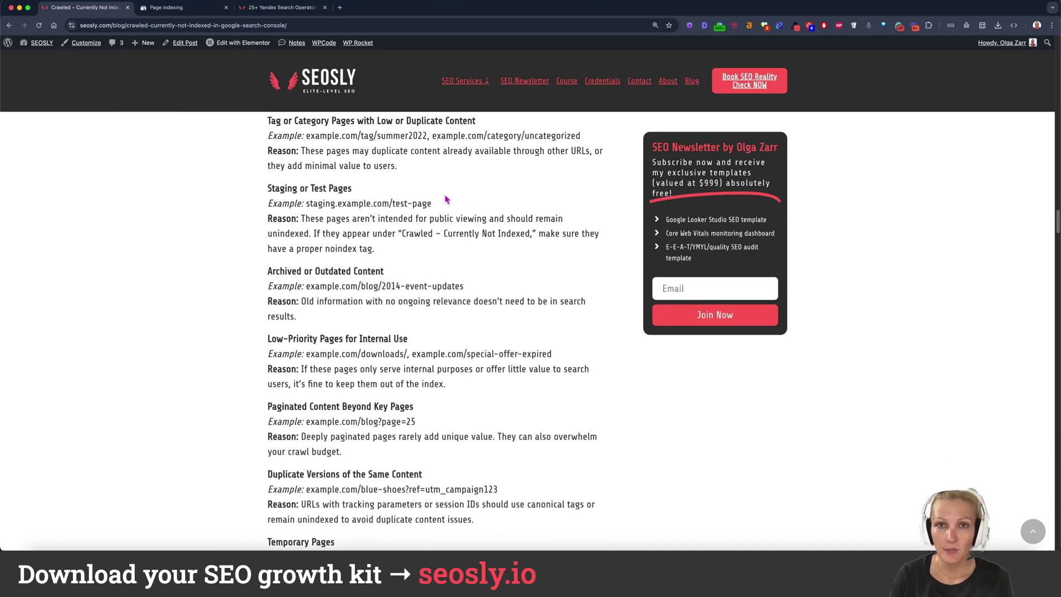
scroll(444, 199, "down", 1)
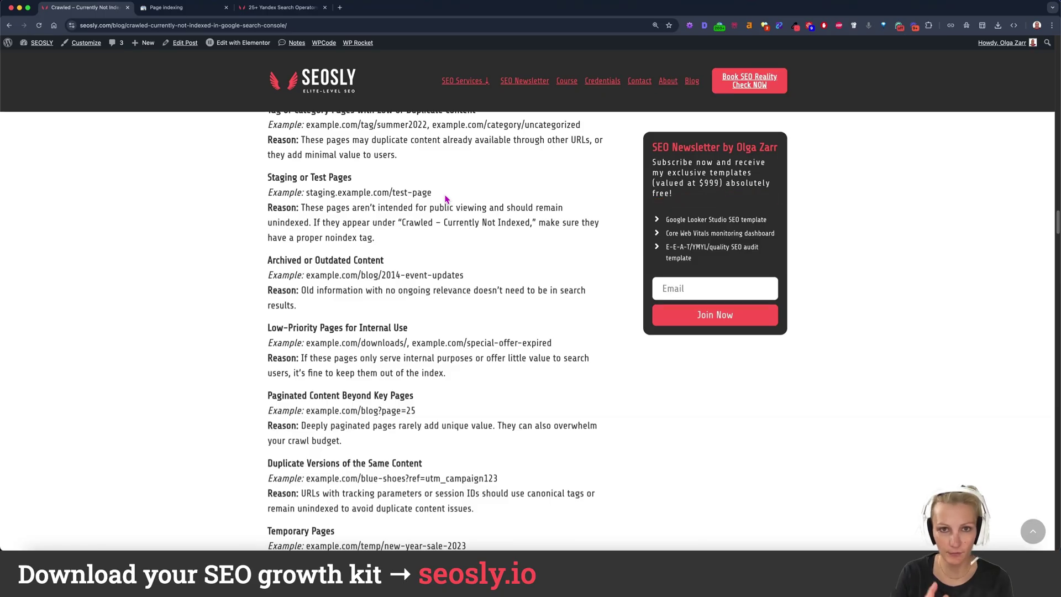
scroll(444, 200, "down", 3)
scroll(429, 205, "down", 5)
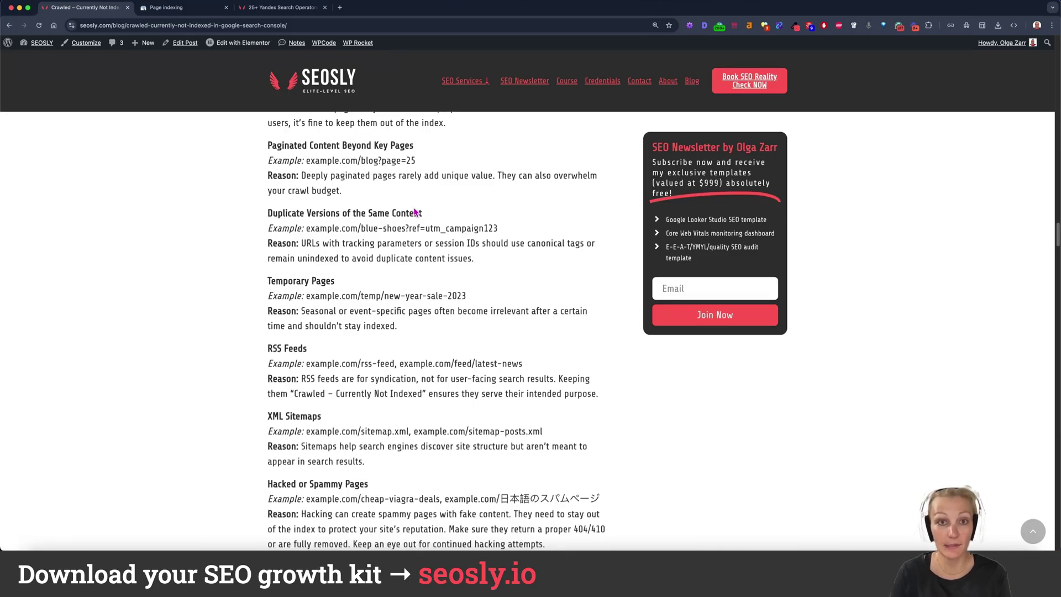
scroll(426, 214, "down", 1)
scroll(426, 216, "down", 1)
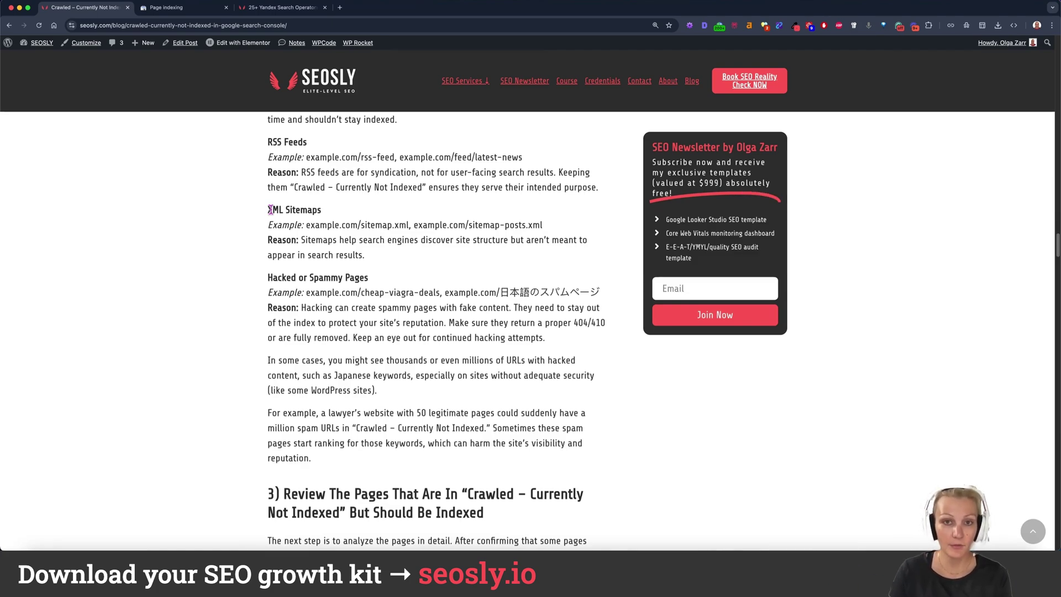
scroll(356, 375, "down", 2)
scroll(568, 274, "up", 1)
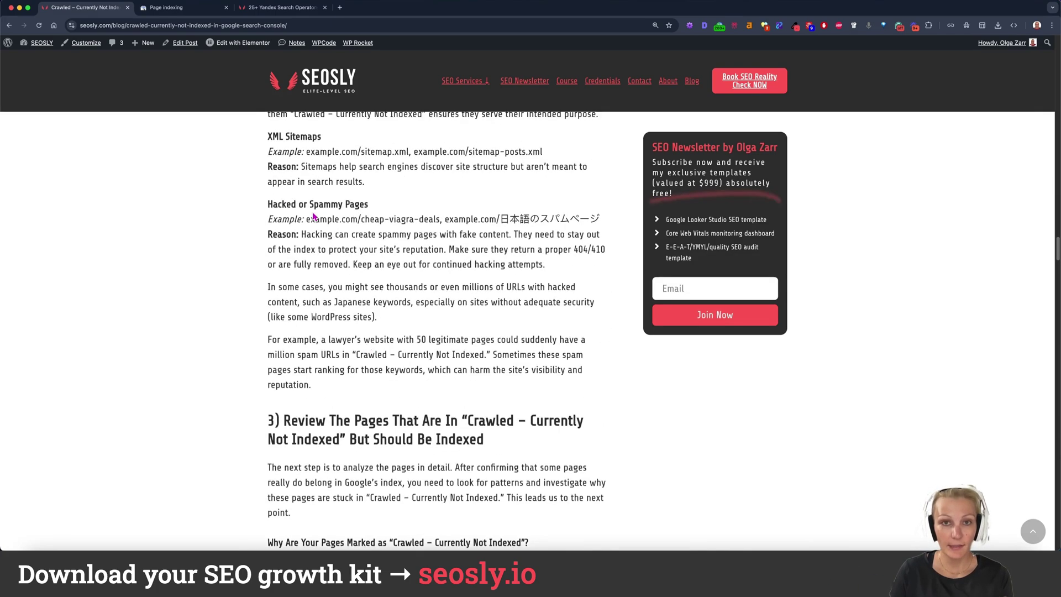
Highlight the hacked spammy pages example and return to the Search Console tab.
triple_click(294, 217)
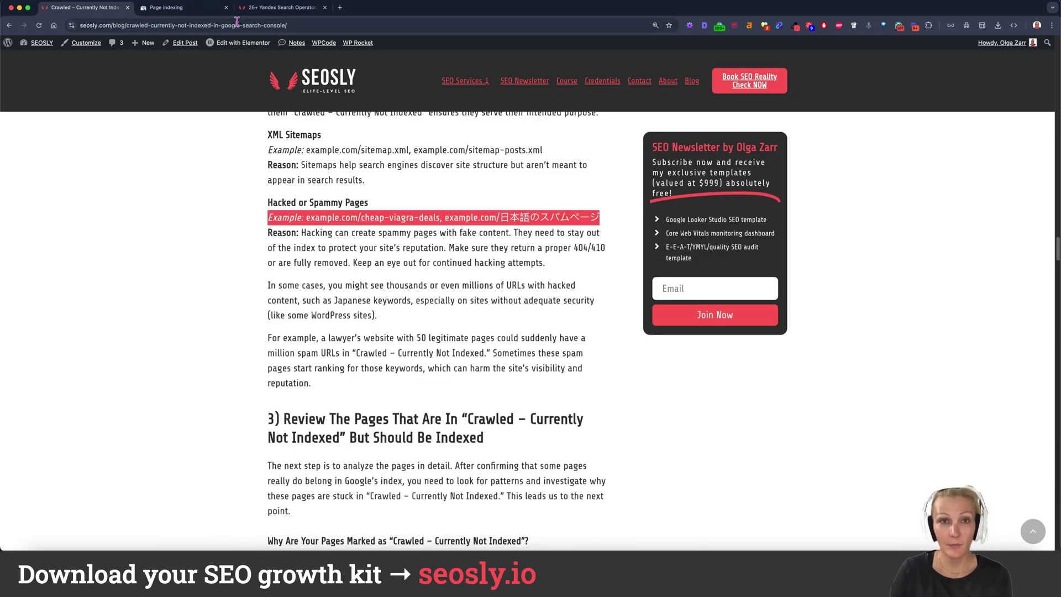
left_click(170, 7)
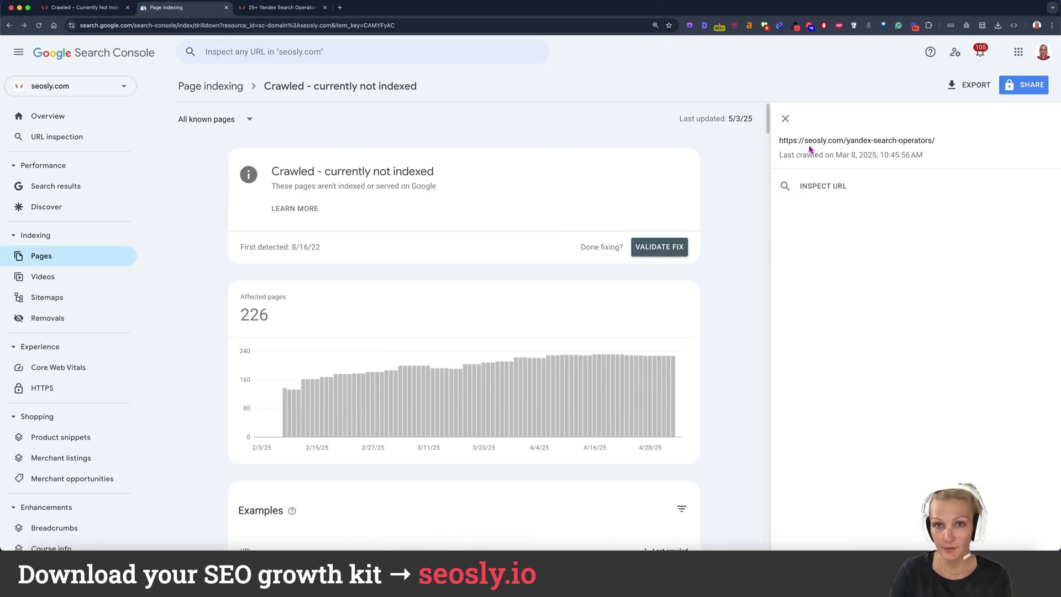
Close the URL panel, go back to the Page indexing overview, and skim the blog's fixes.
left_click(784, 121)
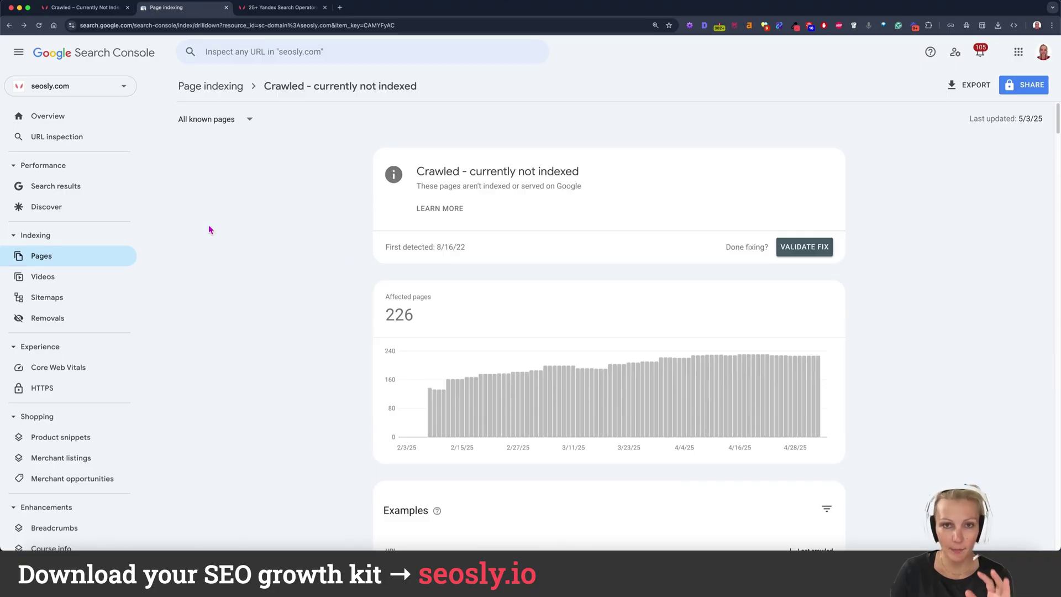
left_click(222, 85)
scroll(630, 331, "down", 3)
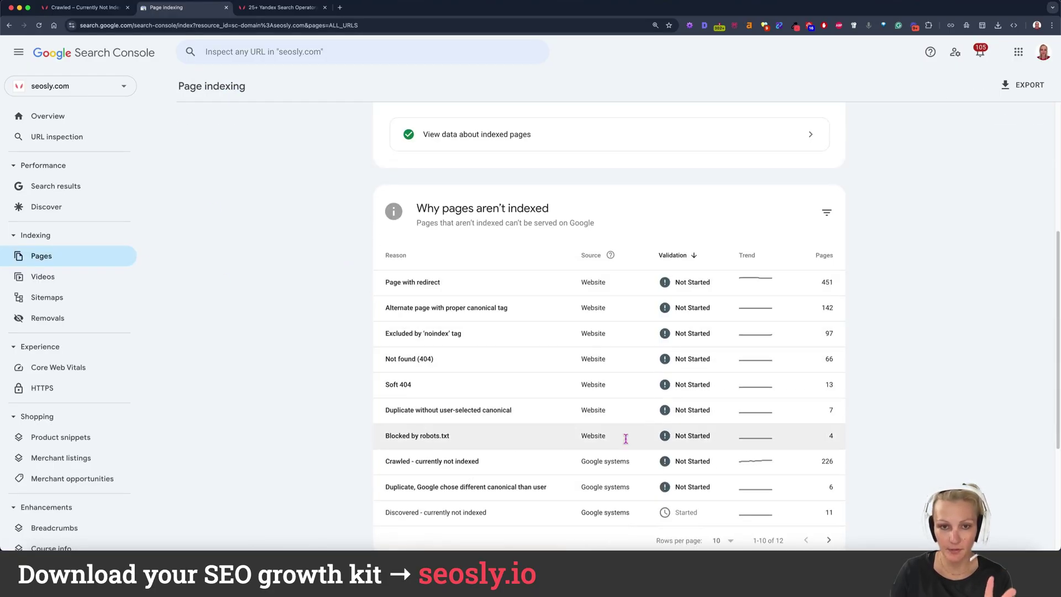
scroll(481, 485, "up", 3)
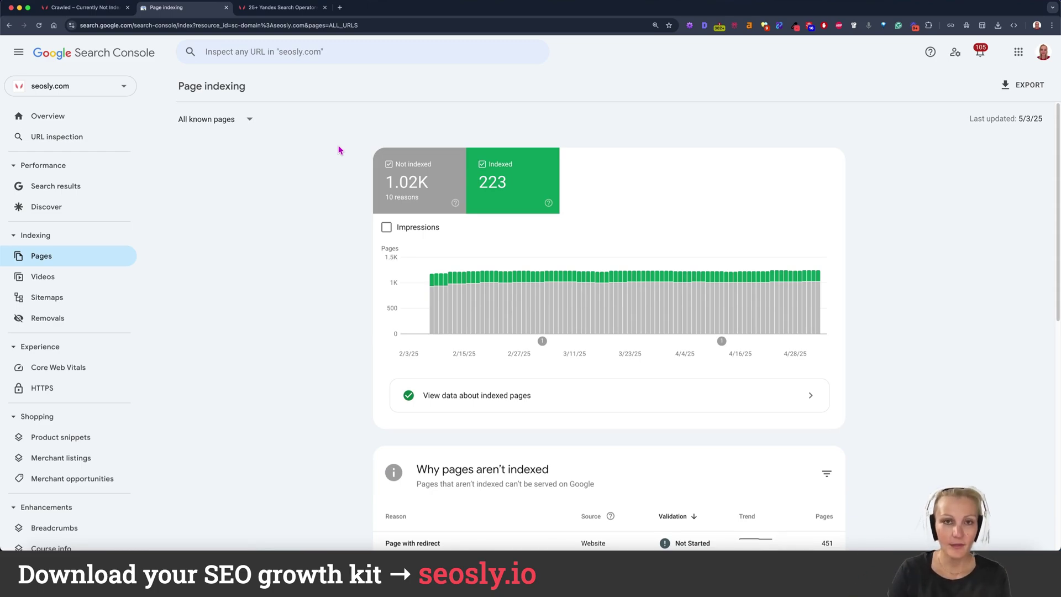
scroll(431, 108, "down", 3)
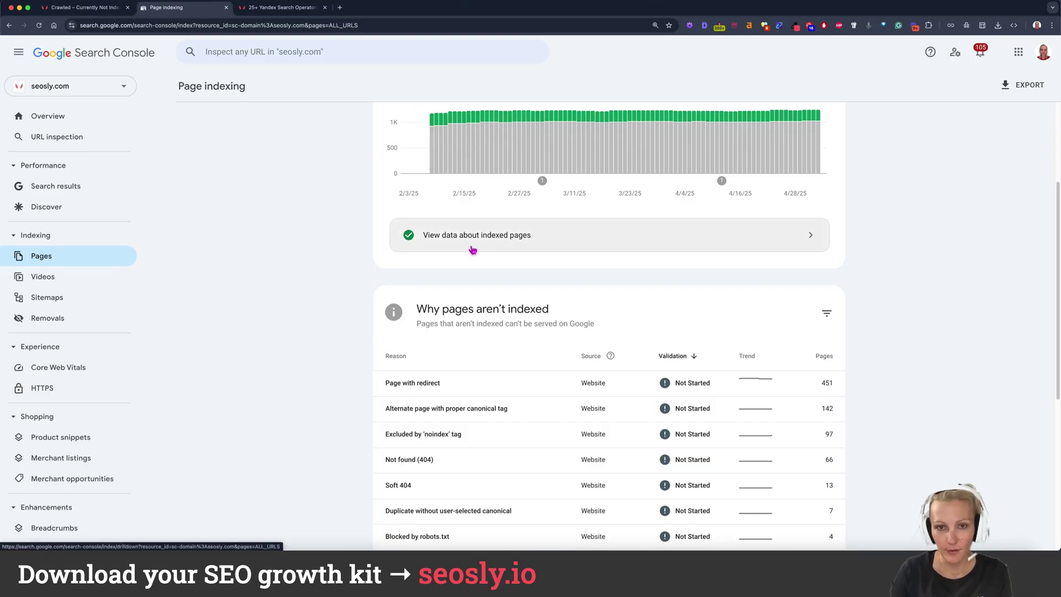
scroll(469, 251, "up", 3)
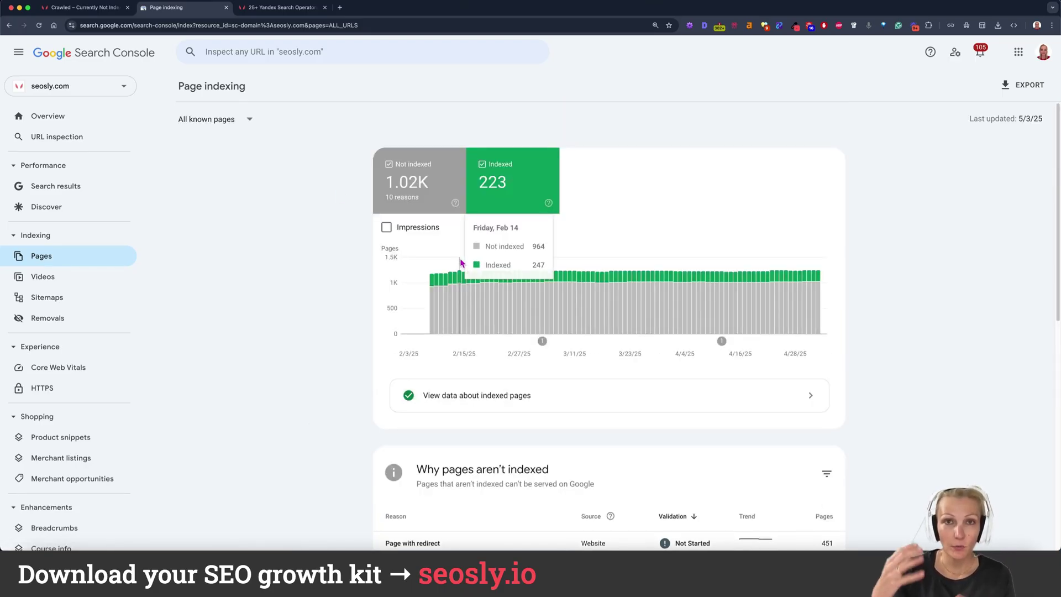
scroll(498, 398, "down", 5)
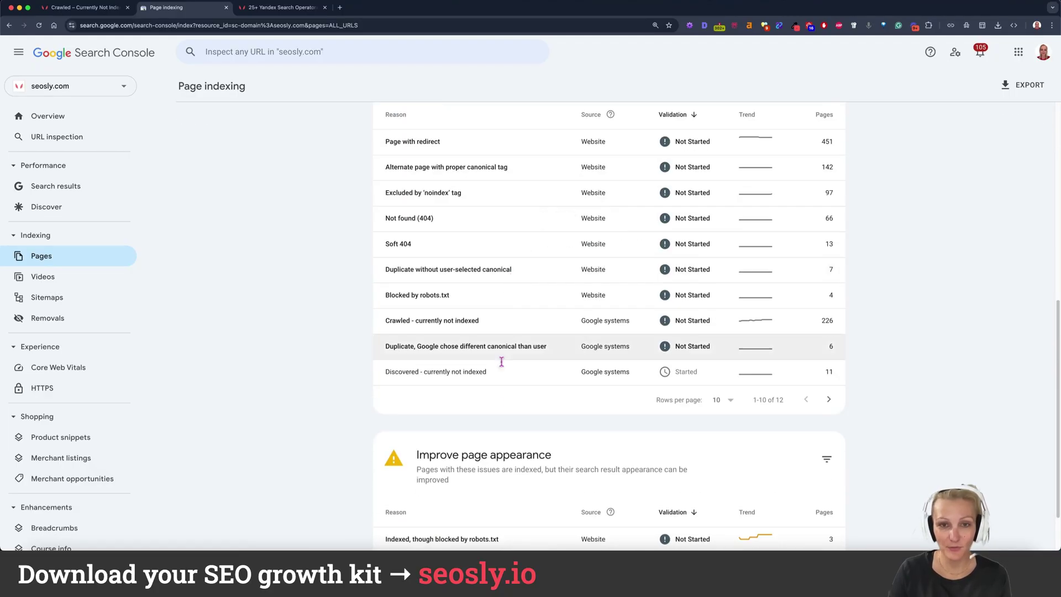
scroll(509, 395, "up", 2)
scroll(508, 396, "down", 1)
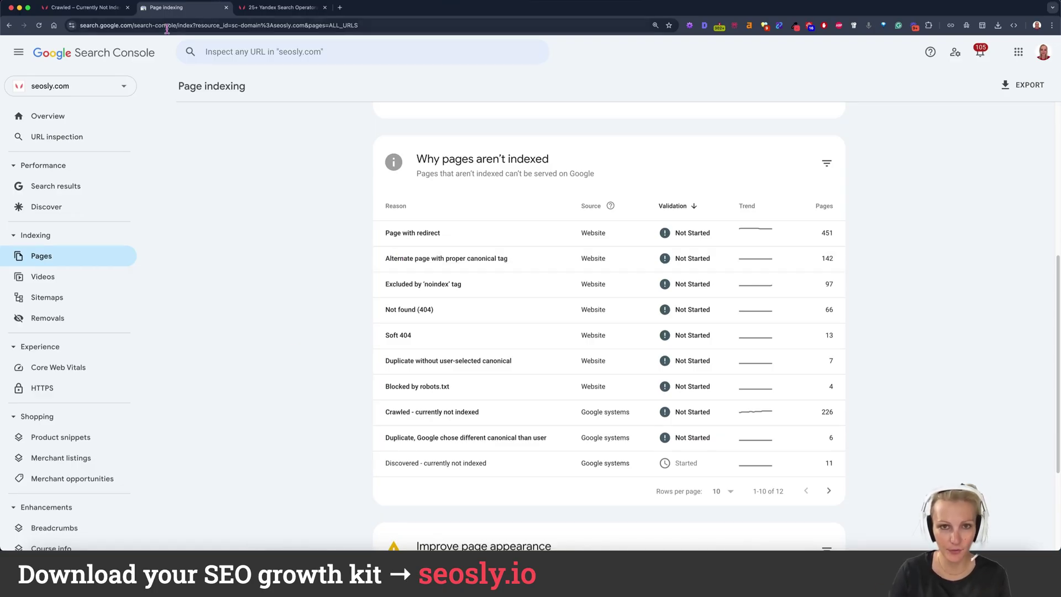
left_click(91, 7)
scroll(576, 297, "down", 5)
scroll(577, 297, "down", 3)
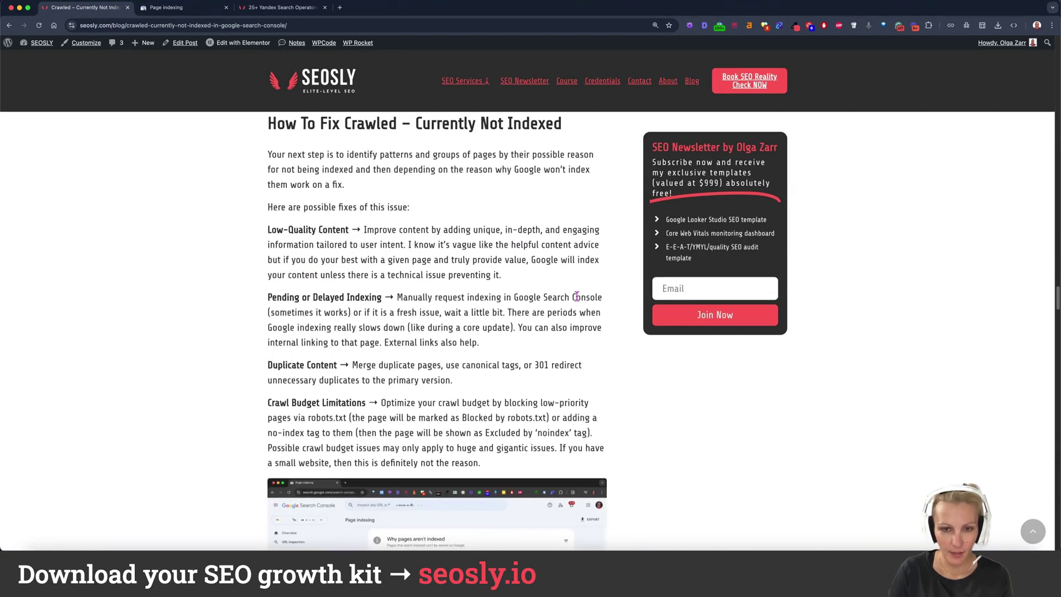
scroll(577, 297, "down", 4)
scroll(576, 297, "down", 3)
scroll(577, 299, "down", 8)
scroll(579, 302, "down", 8)
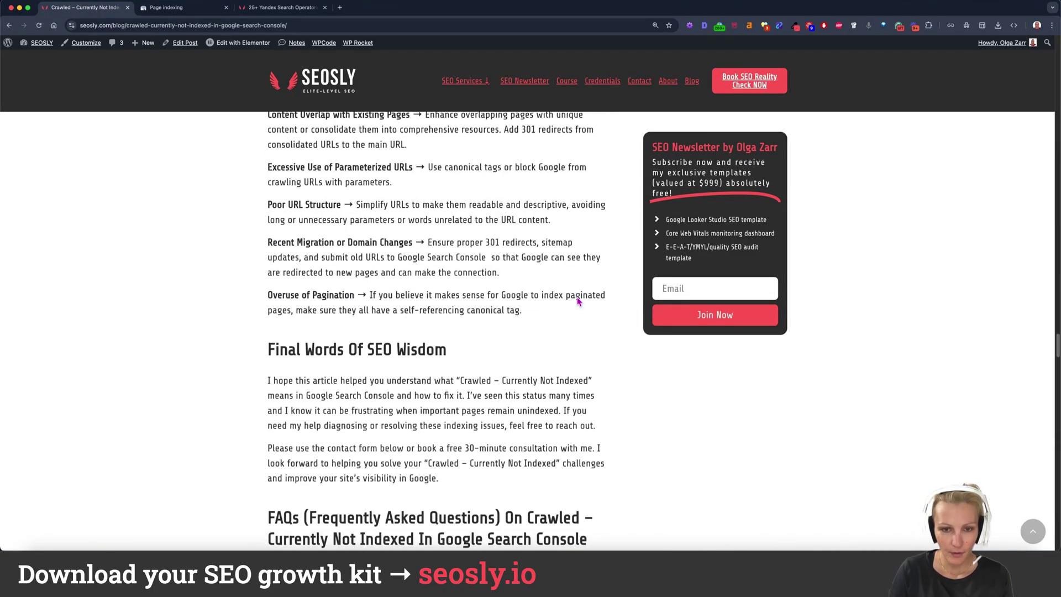
scroll(579, 301, "down", 5)
scroll(579, 302, "up", 10)
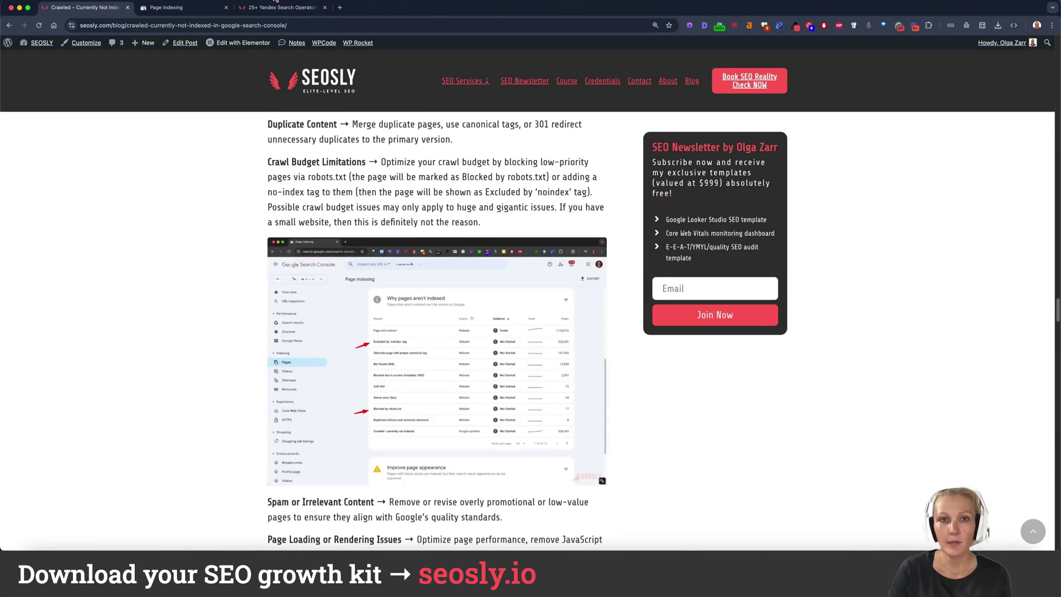
left_click(174, 7)
scroll(514, 390, "up", 1)
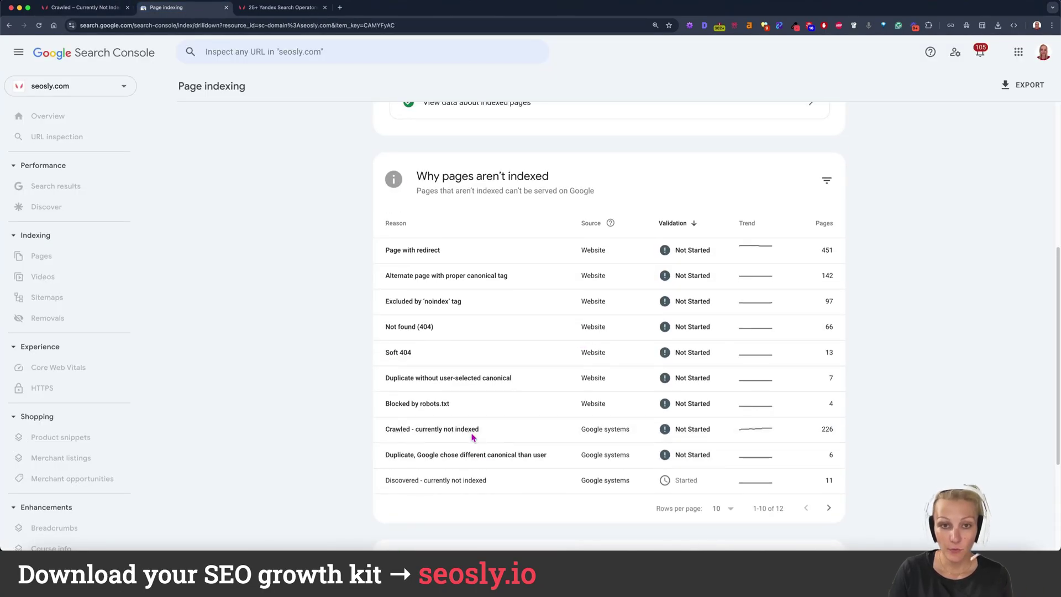
Copy the yandex-search-operators URL from the expanded examples and run a Google site: search for it.
left_click(473, 434)
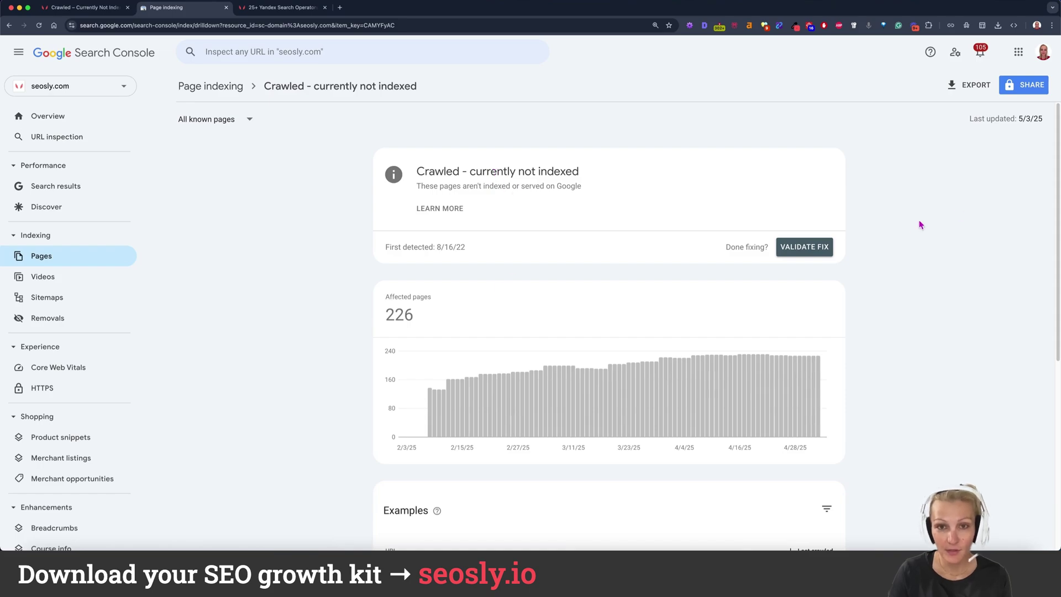
scroll(615, 251, "down", 4)
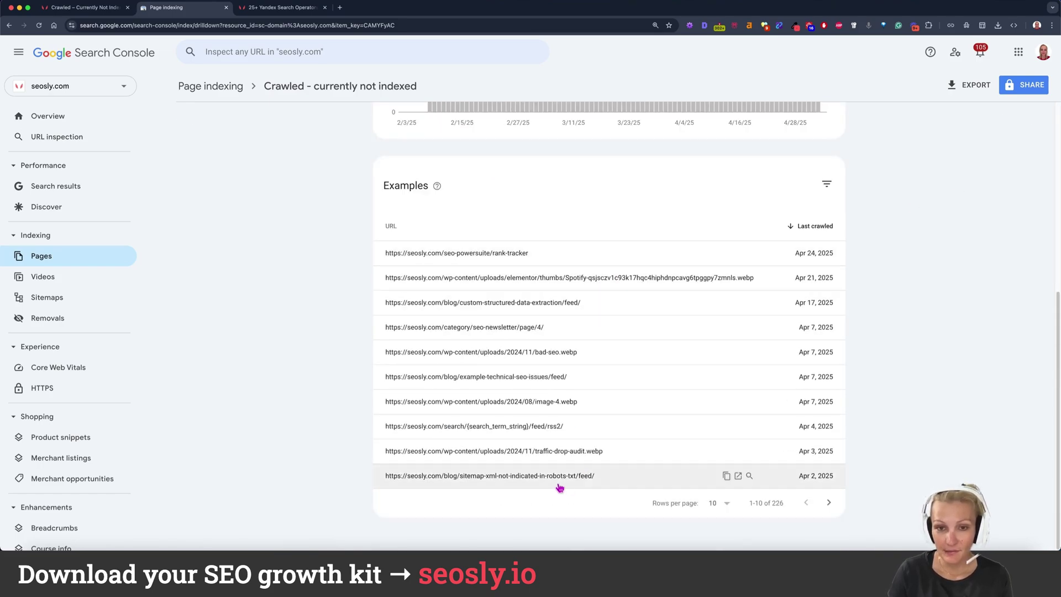
left_click(713, 502)
scroll(557, 415, "down", 5)
scroll(556, 419, "down", 3)
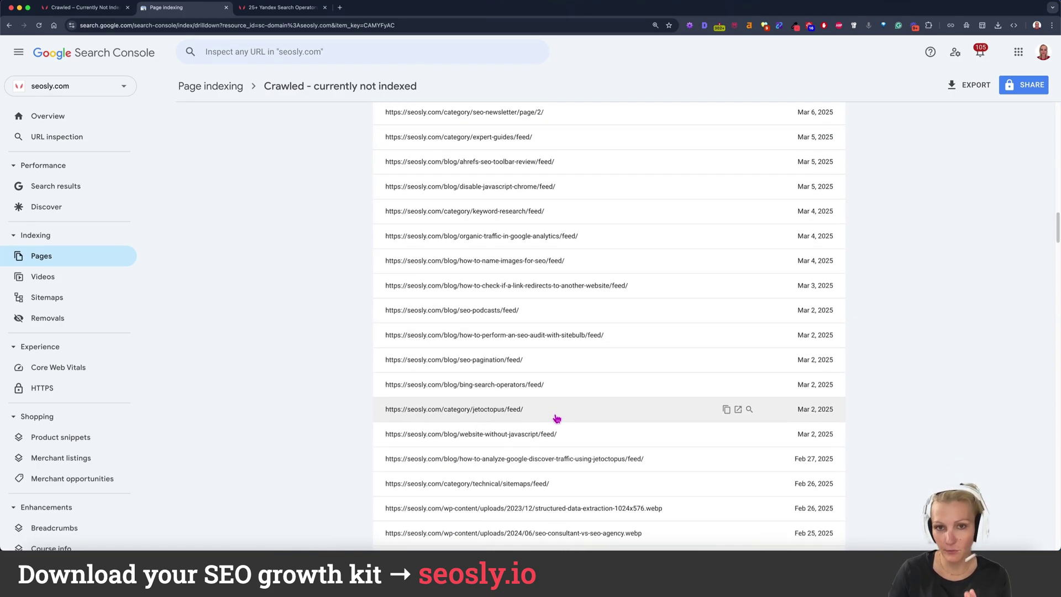
scroll(554, 425, "up", 1)
scroll(543, 399, "up", 2)
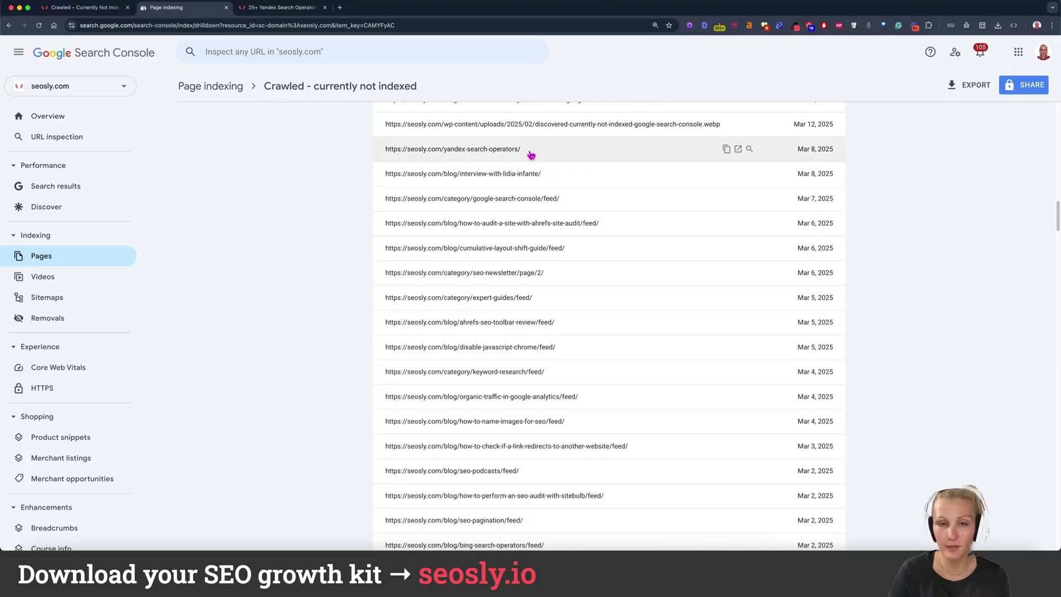
left_click(726, 150)
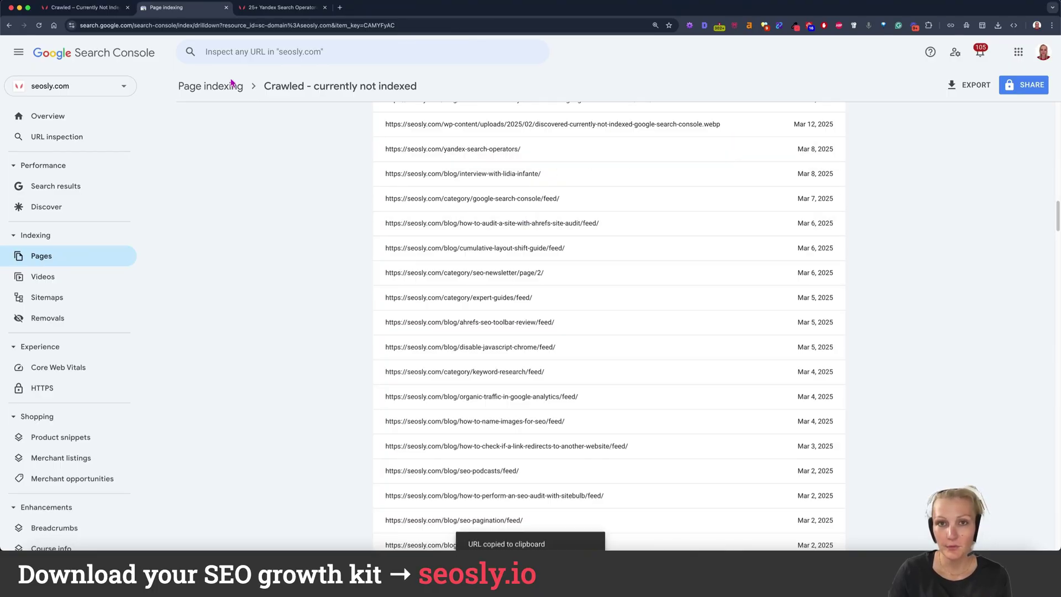
left_click(282, 7)
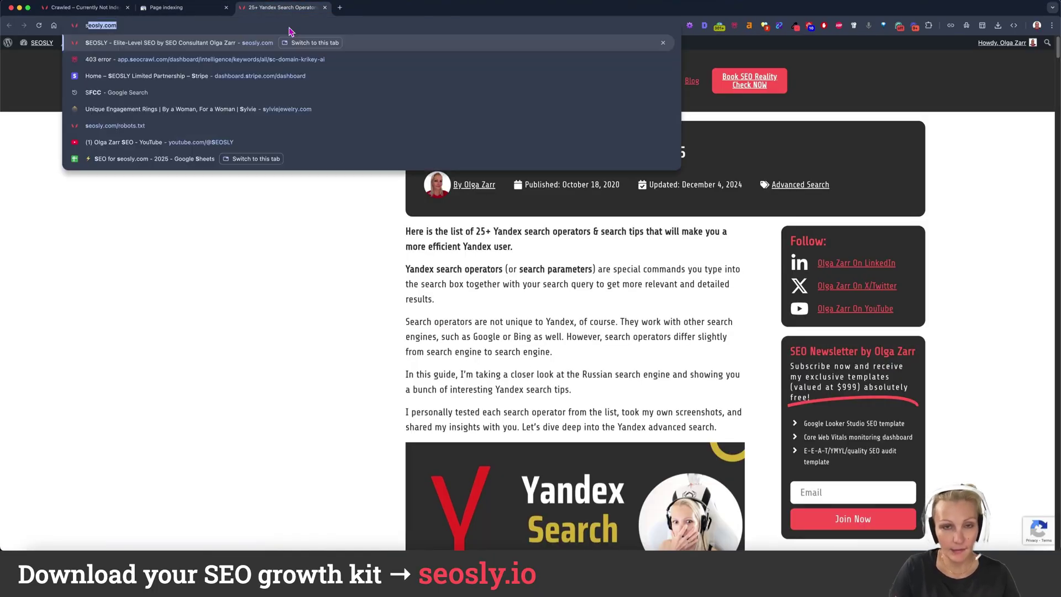
type("site:")
key("cmd+v")
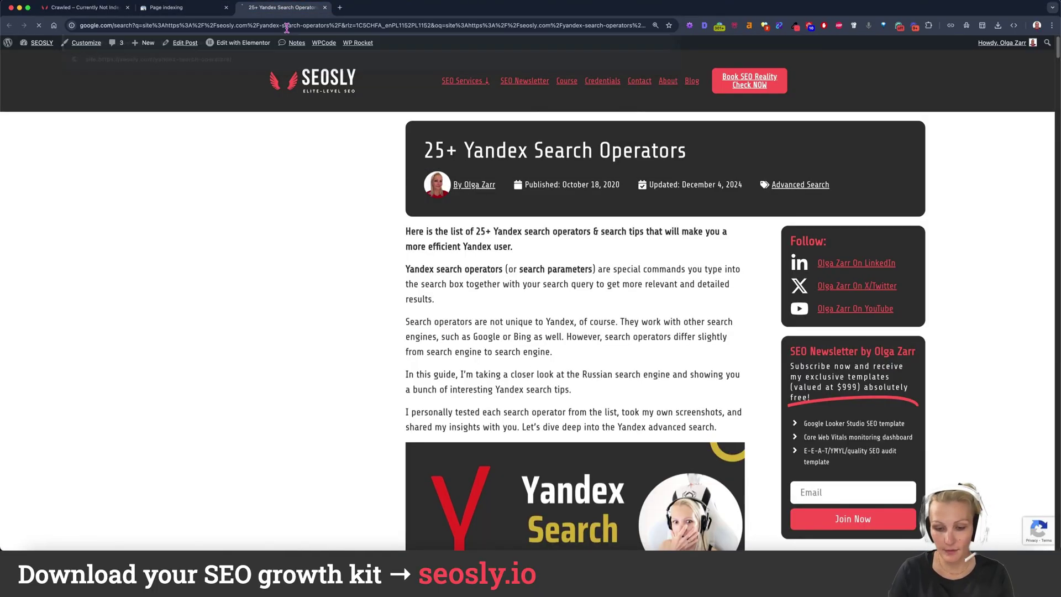
key("Return")
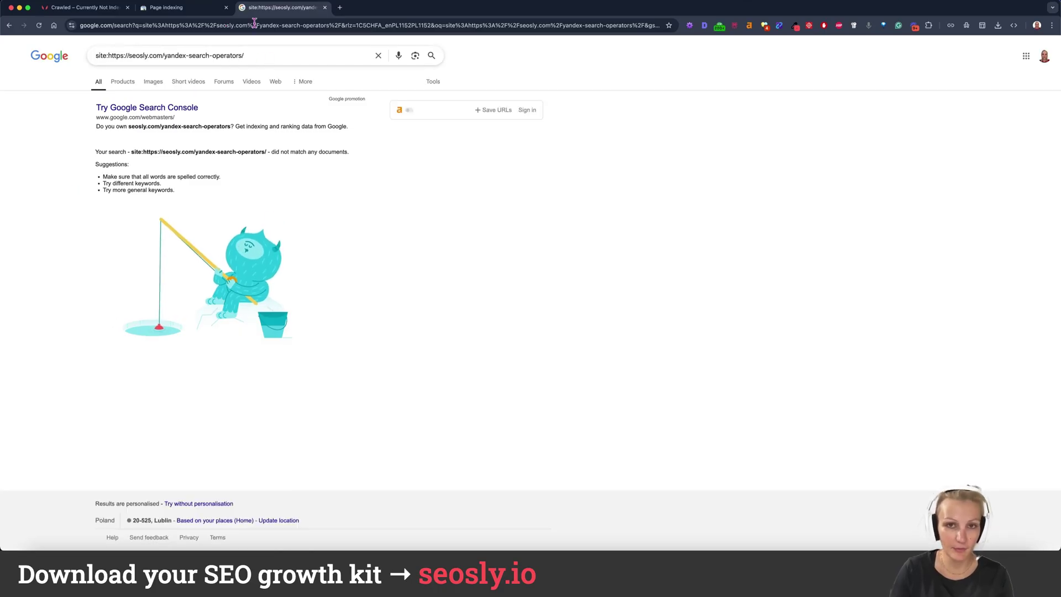
Re-sort the example URLs by last crawled date and open the status's Learn More help article.
left_click(189, 17)
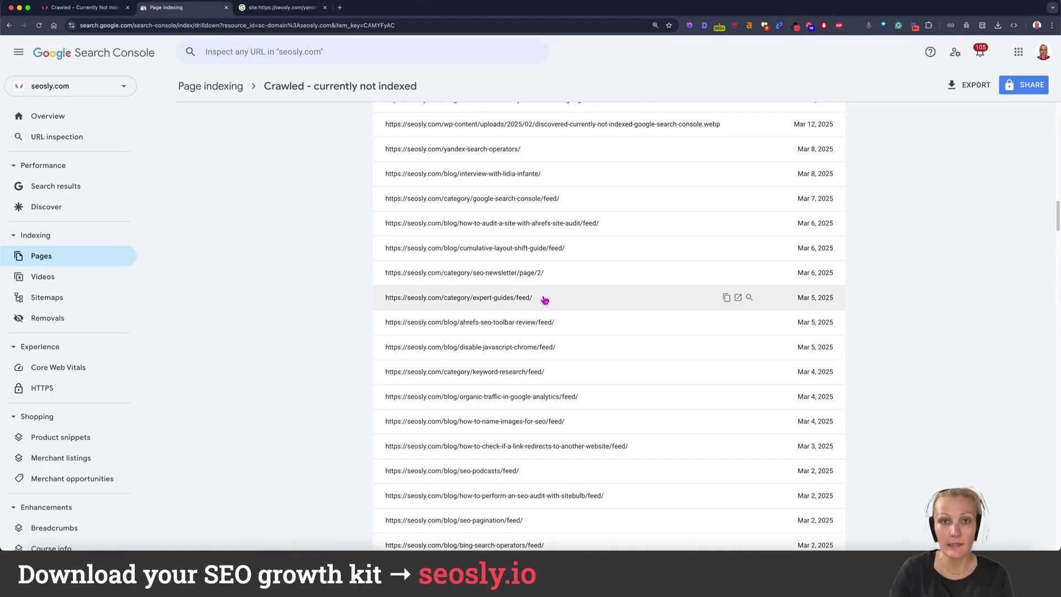
scroll(450, 396, "up", 5)
scroll(776, 331, "up", 5)
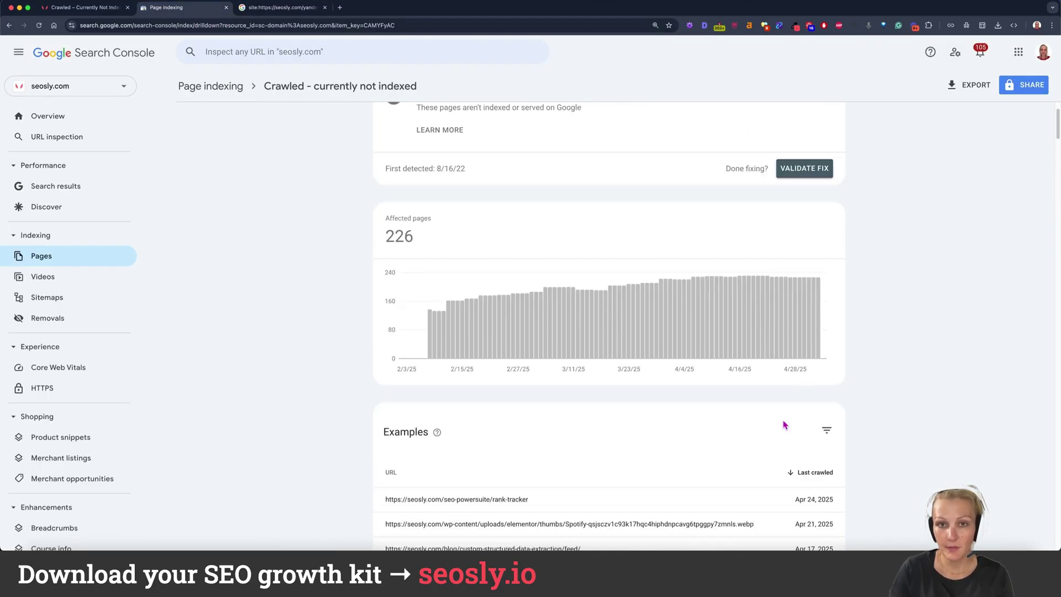
left_click(794, 472)
scroll(794, 471, "down", 3)
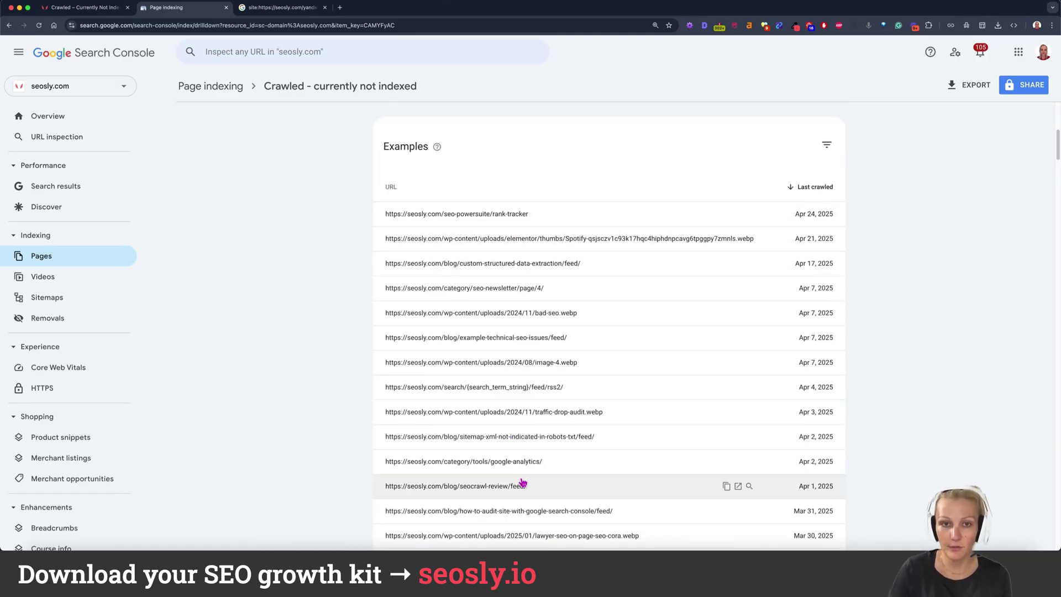
scroll(643, 449, "up", 5)
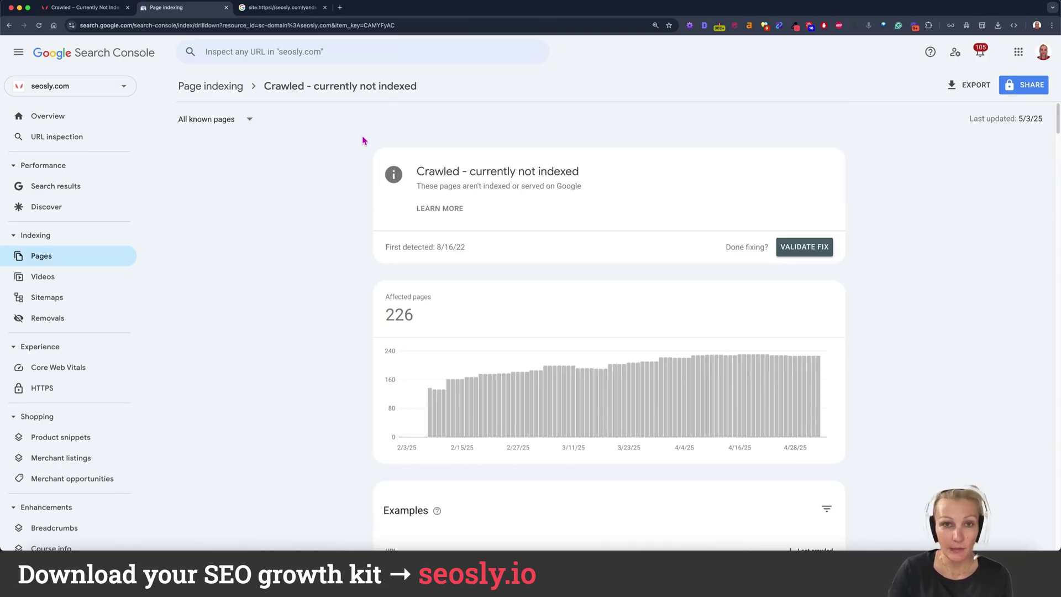
scroll(362, 140, "down", 1)
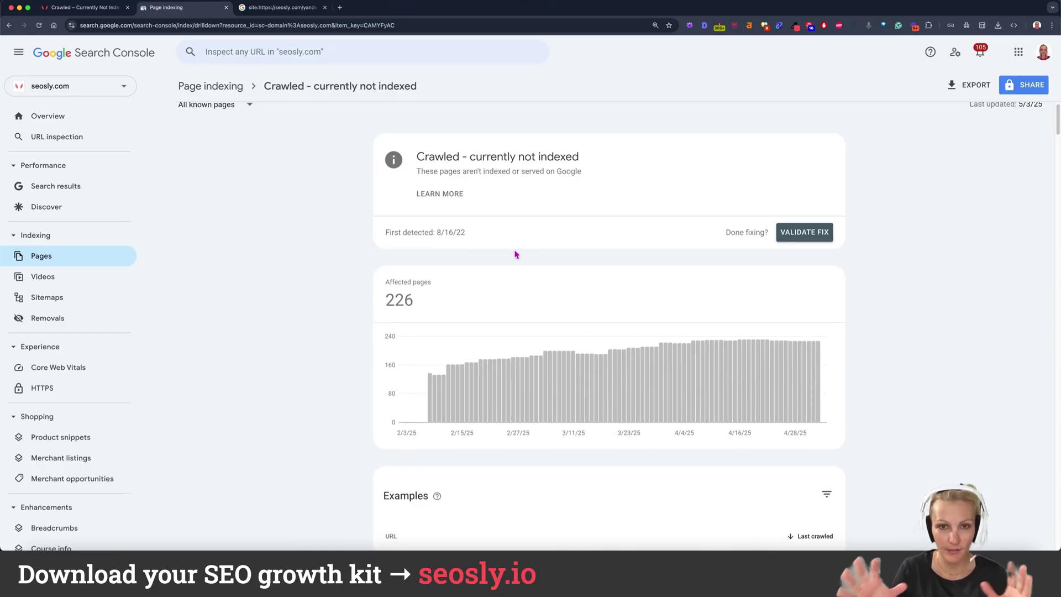
triple_click(444, 163)
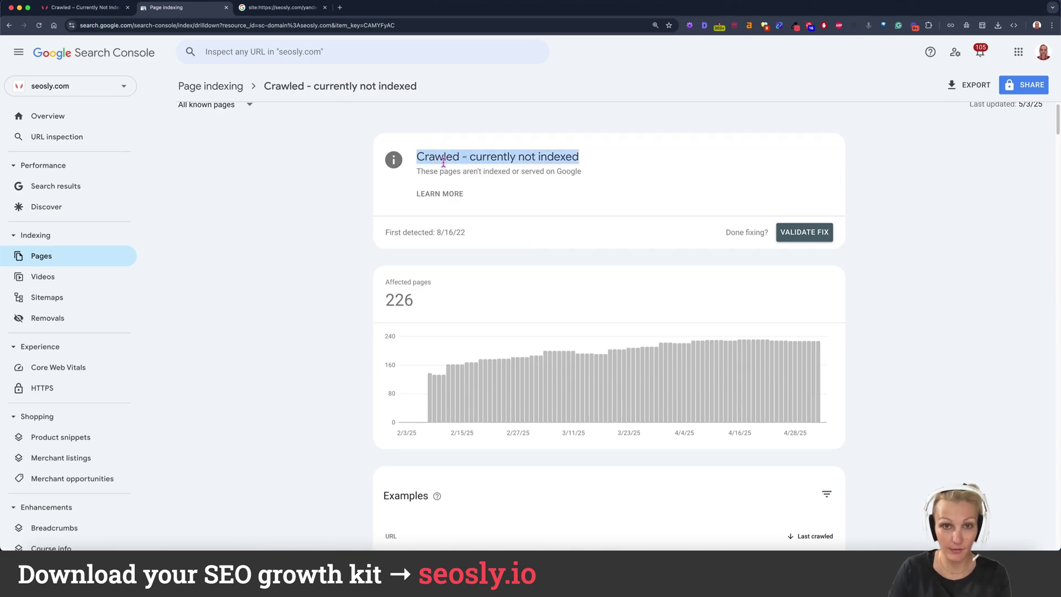
left_click(452, 199)
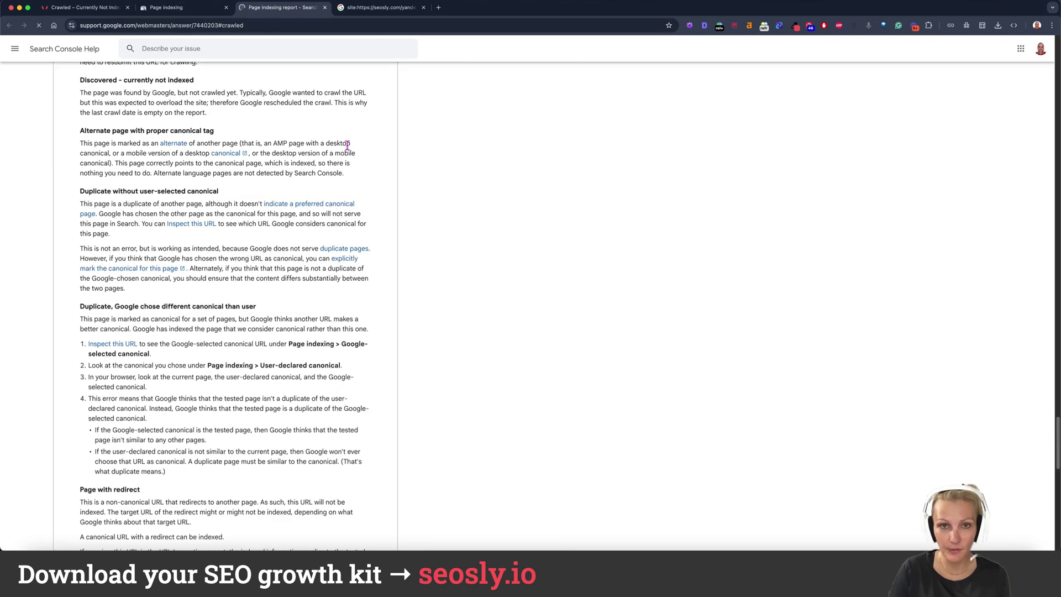
mouse_move(95, 73)
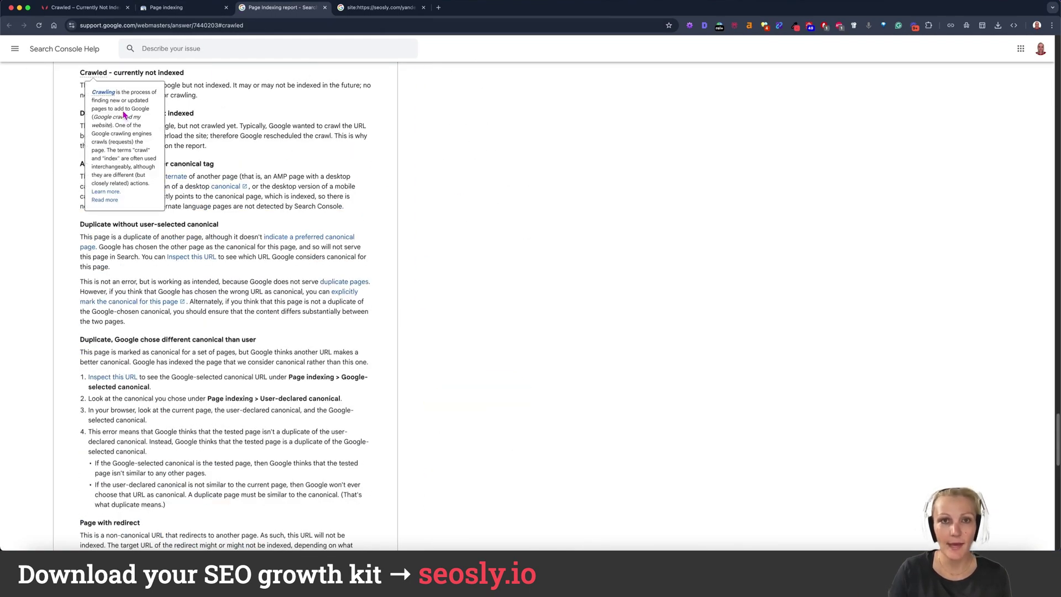
Highlight and enlarge the help definition, then return to the 226-page not-indexed report.
triple_click(199, 88)
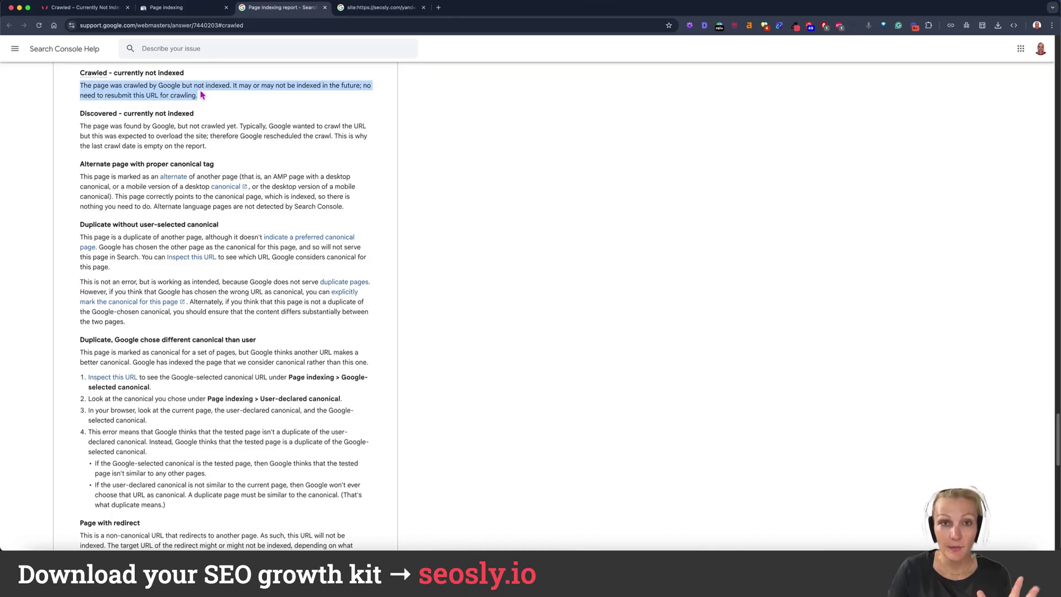
key("super+plus")
key("super+plus")
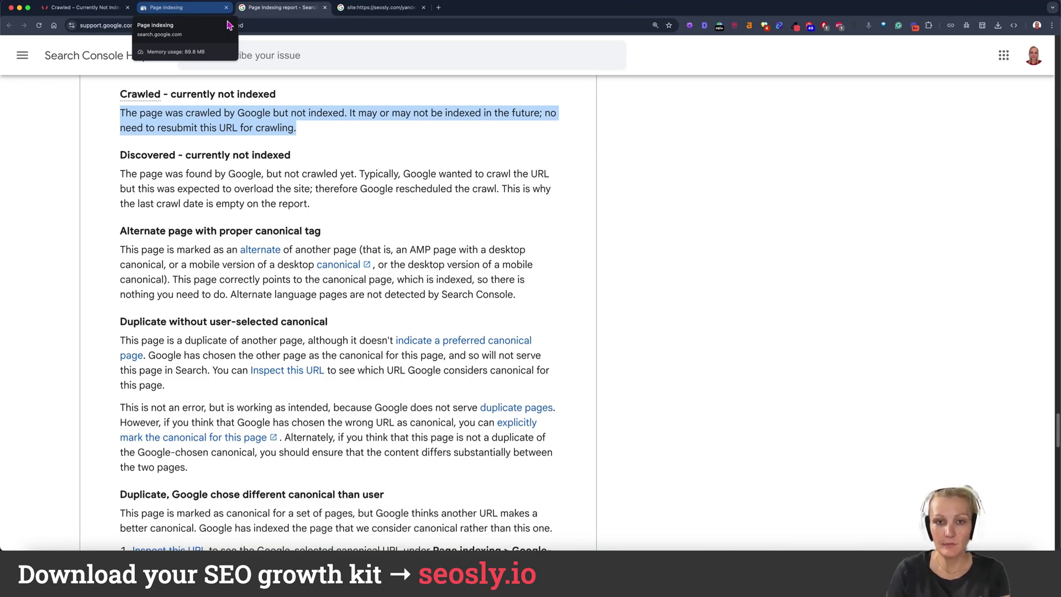
left_click(190, 6)
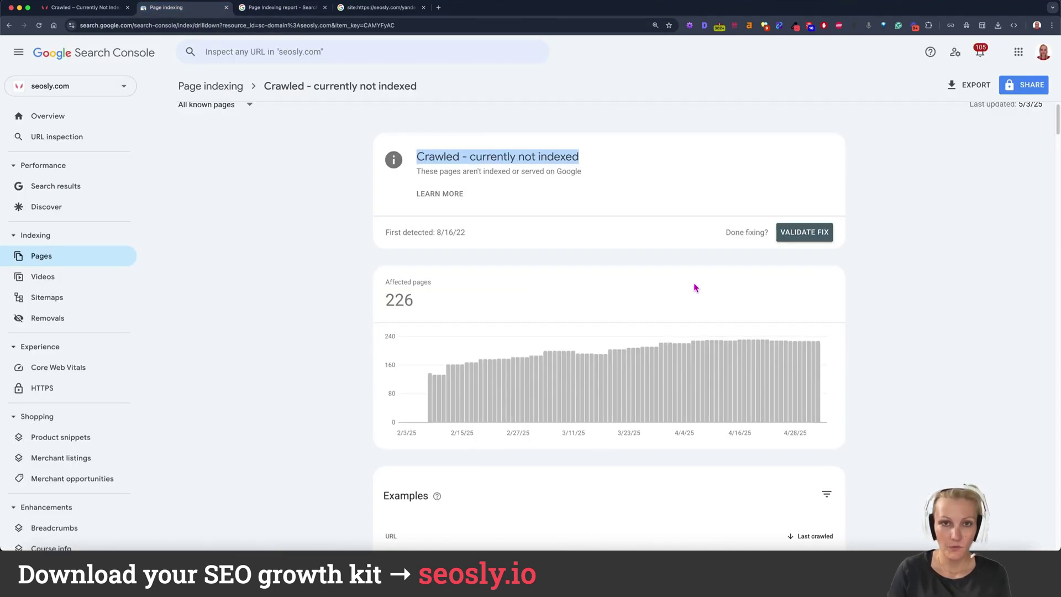